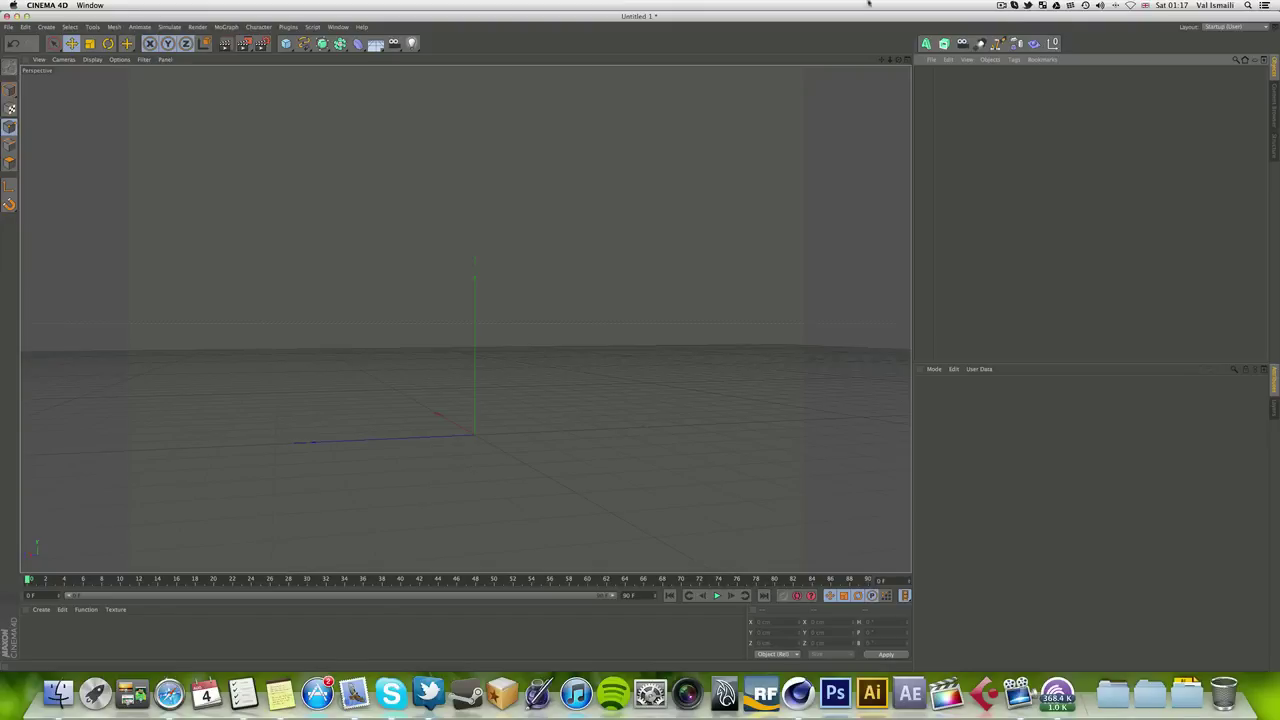
# Step: Add a Cogwheel spline and set its plane to XZ so it lies flat
pyautogui.click(303, 44)
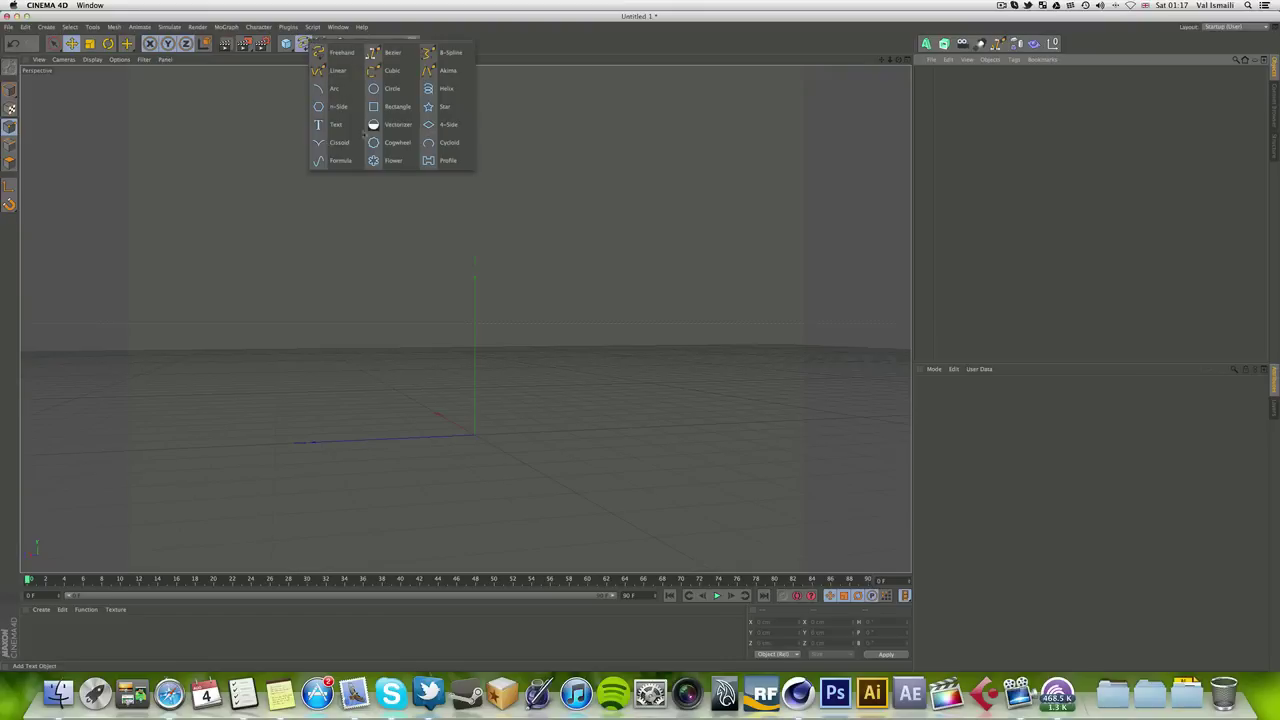
pyautogui.click(404, 141)
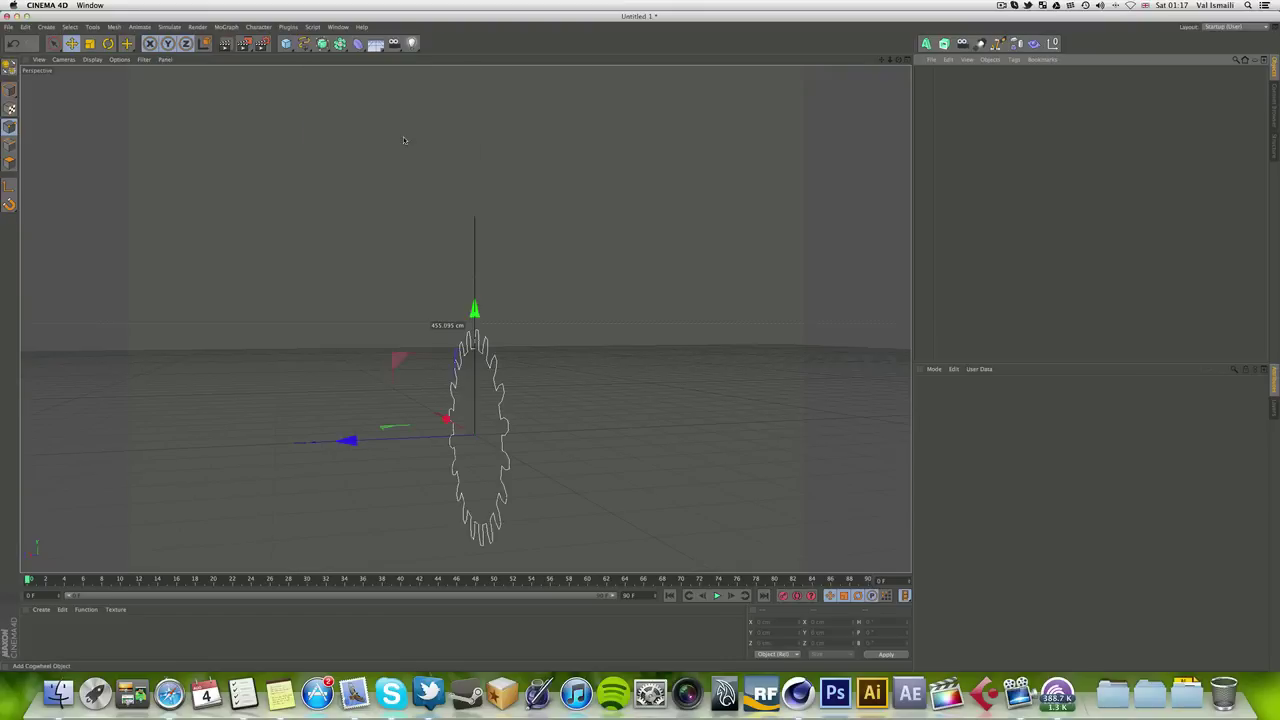
pyautogui.click(1039, 468)
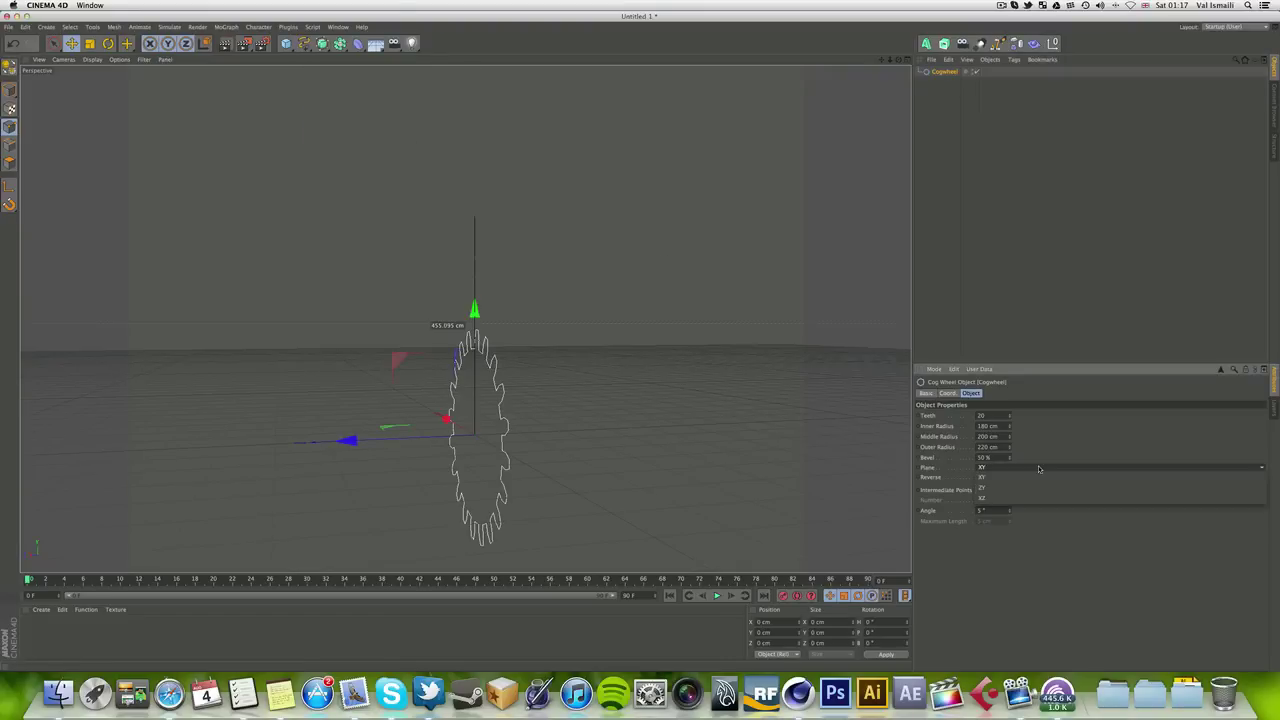
pyautogui.click(981, 498)
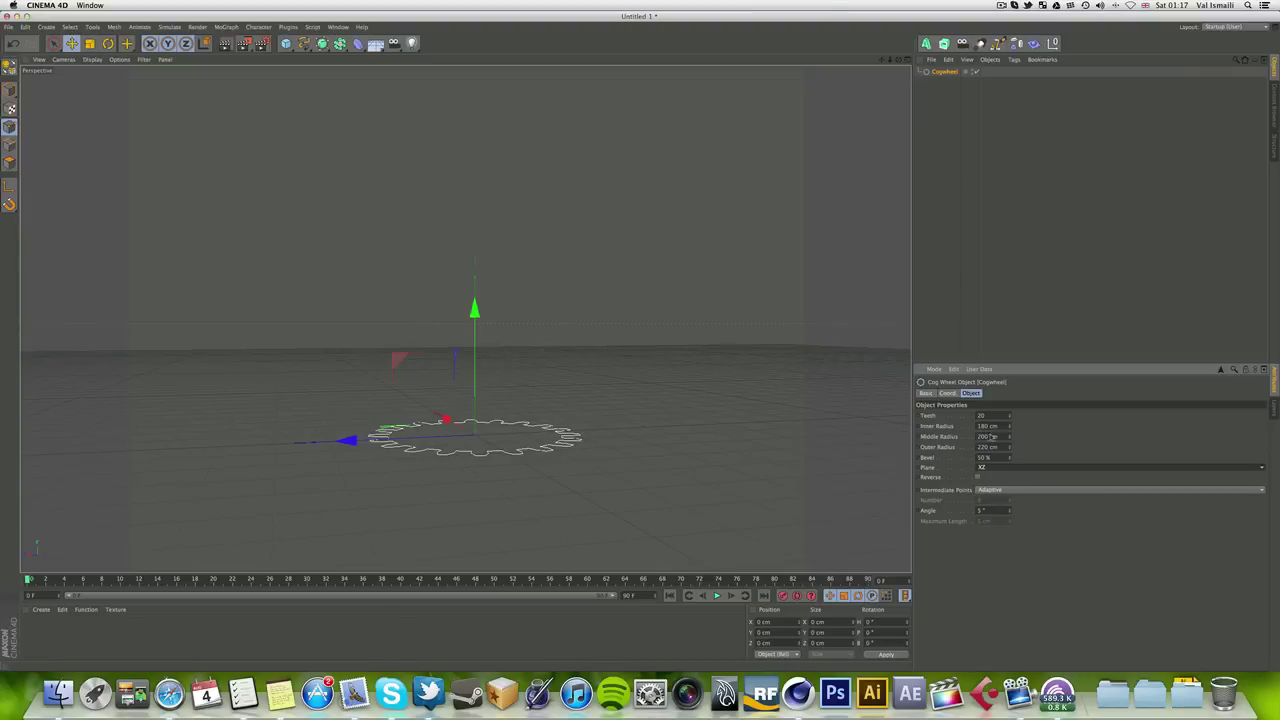
# Step: Try a much smaller inner radius on the cogwheel spline and undo the change
pyautogui.moveTo(898, 59); pyautogui.dragTo(898, 136)
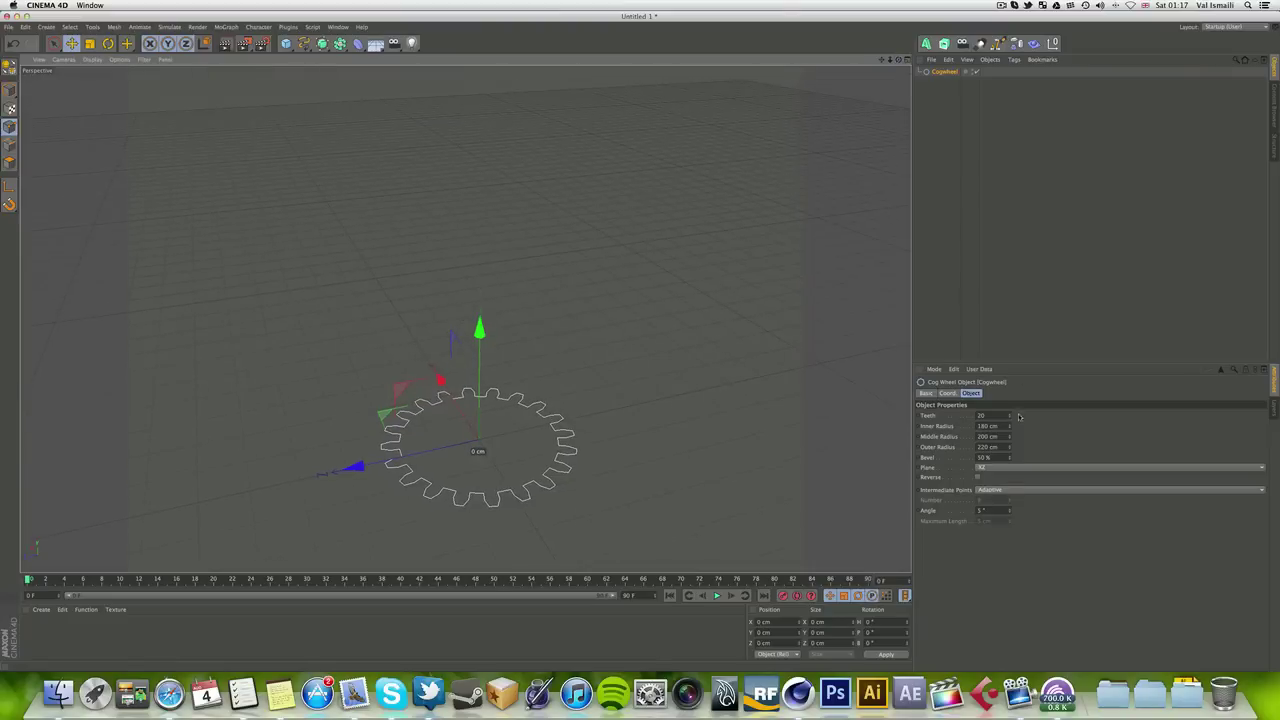
pyautogui.moveTo(1009, 427); pyautogui.dragTo(1009, 454)
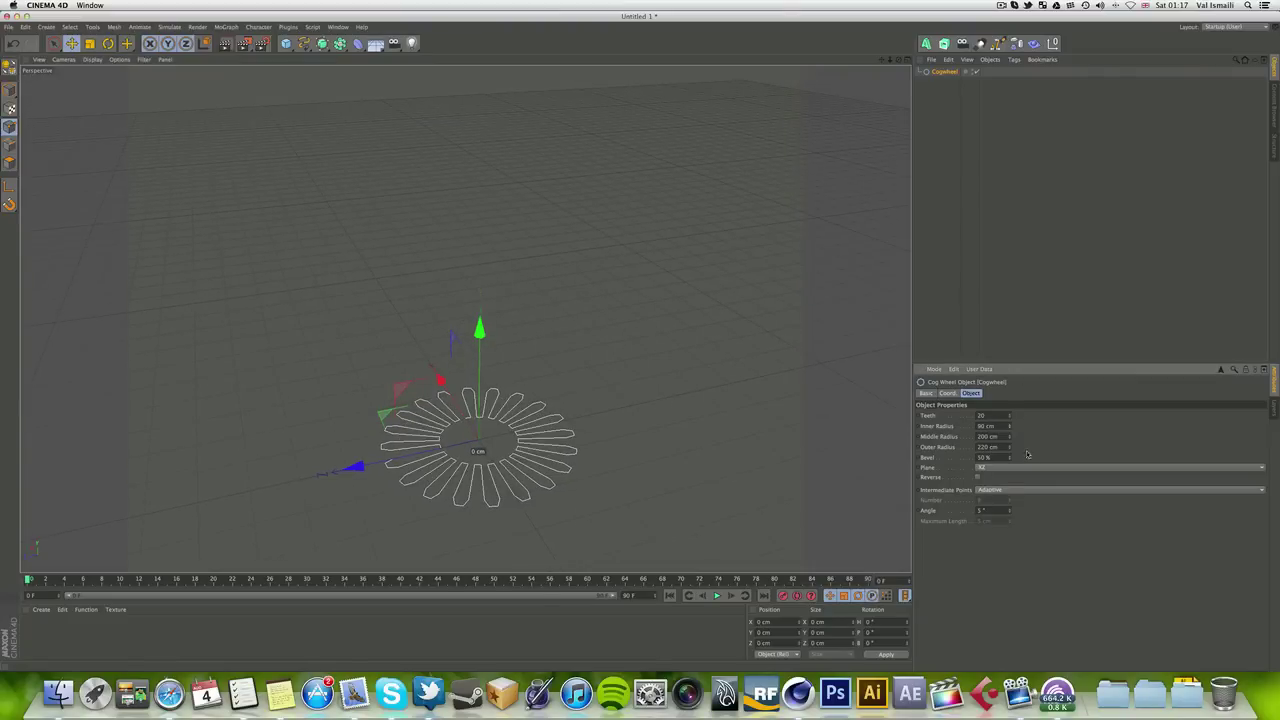
pyautogui.press('super+z')
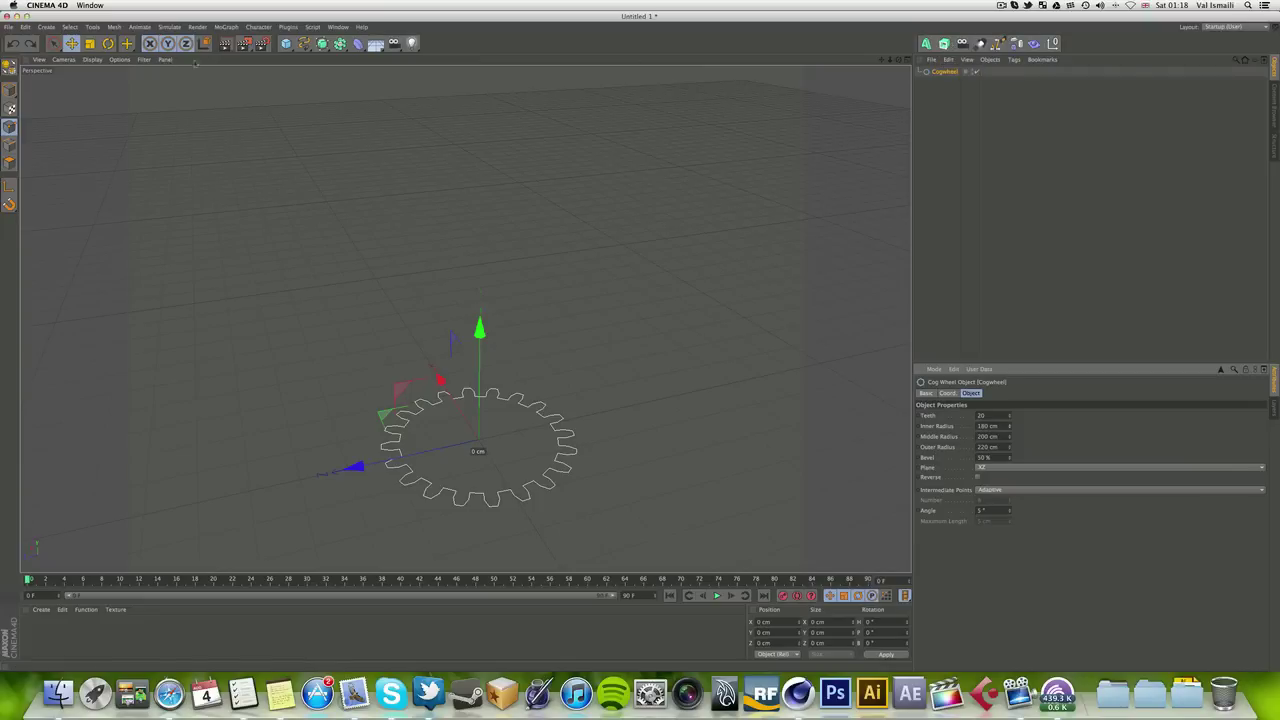
# Step: Add an Extrude NURBS object, nest the Cogwheel inside it, and select the Extrude NURBS
pyautogui.click(322, 43)
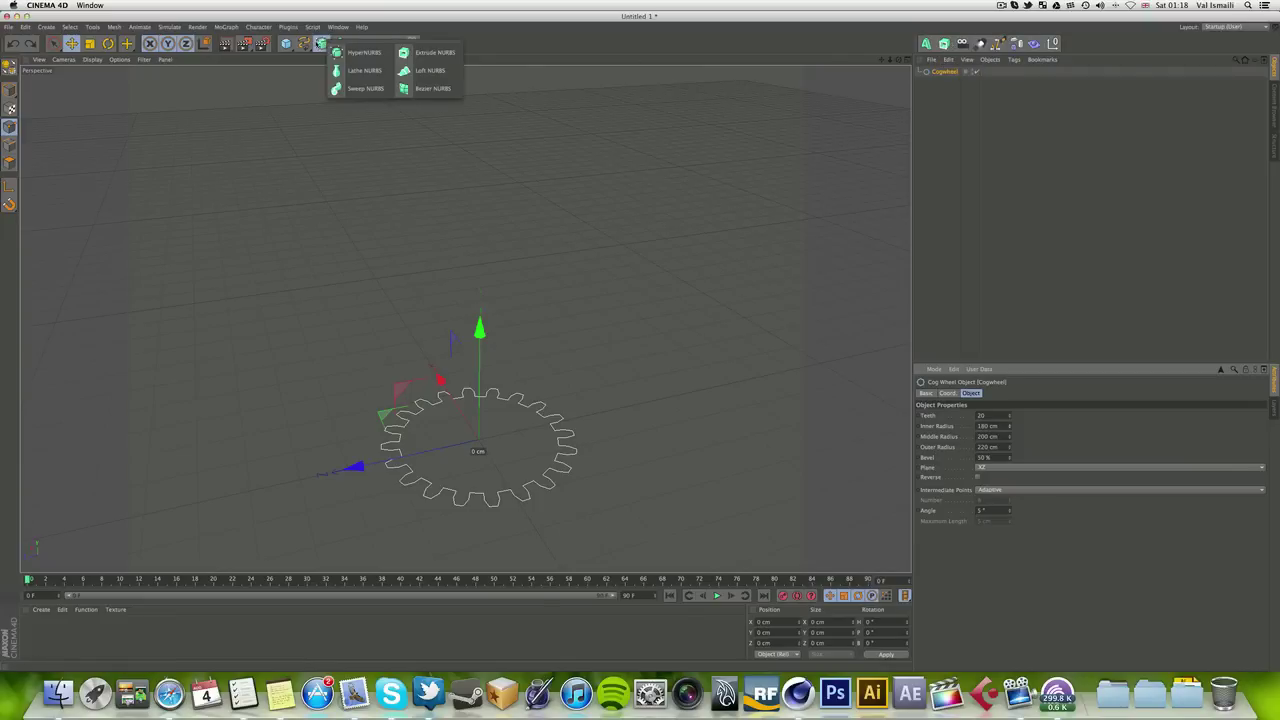
pyautogui.click(446, 54)
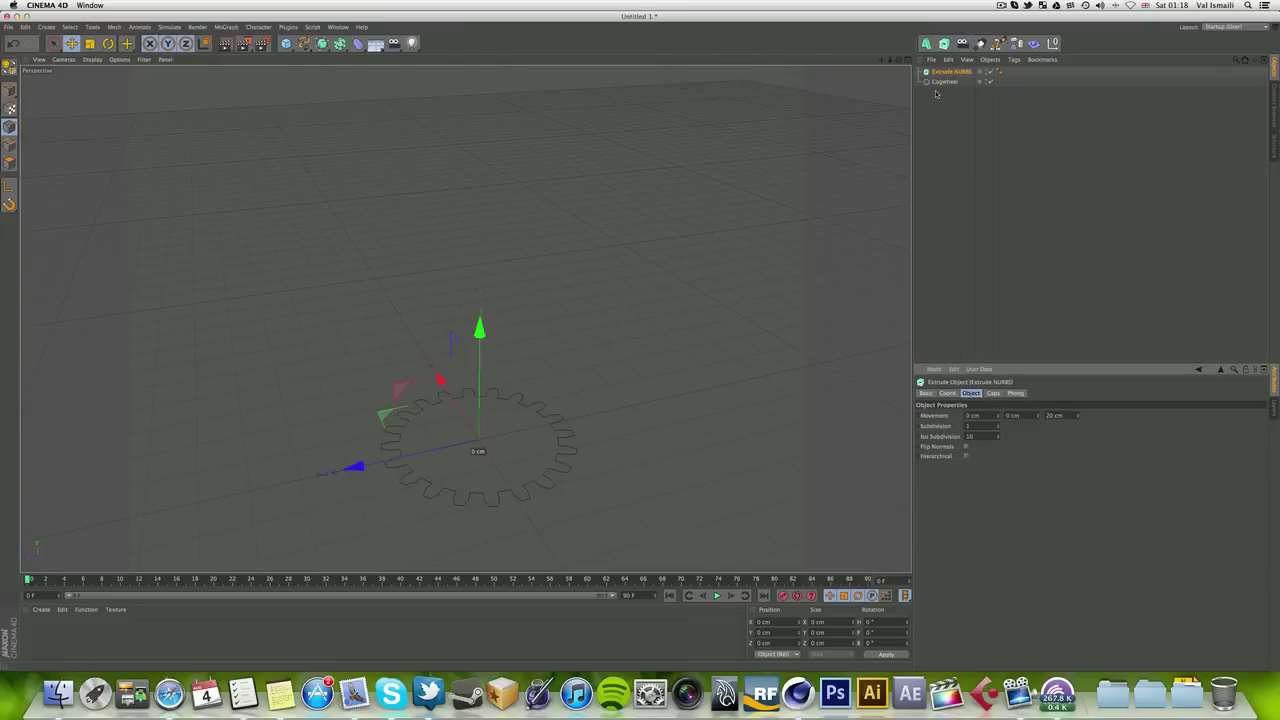
pyautogui.moveTo(942, 82); pyautogui.dragTo(953, 73)
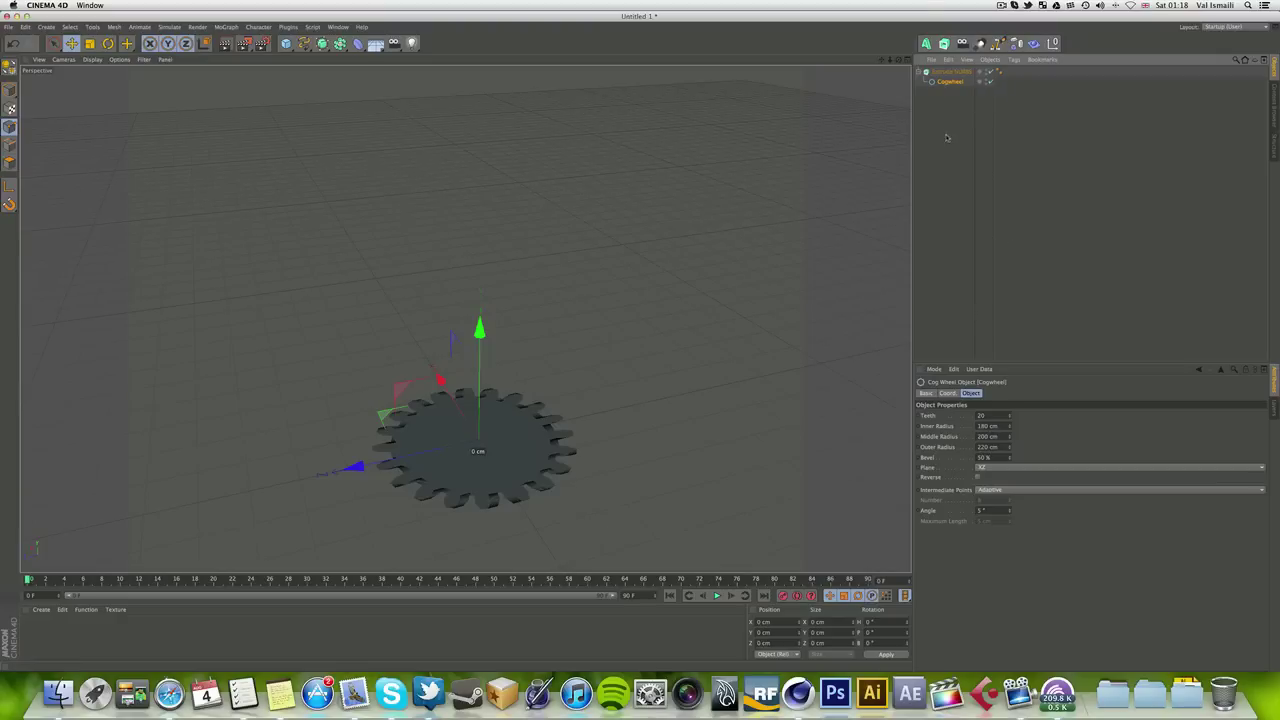
pyautogui.click(948, 73)
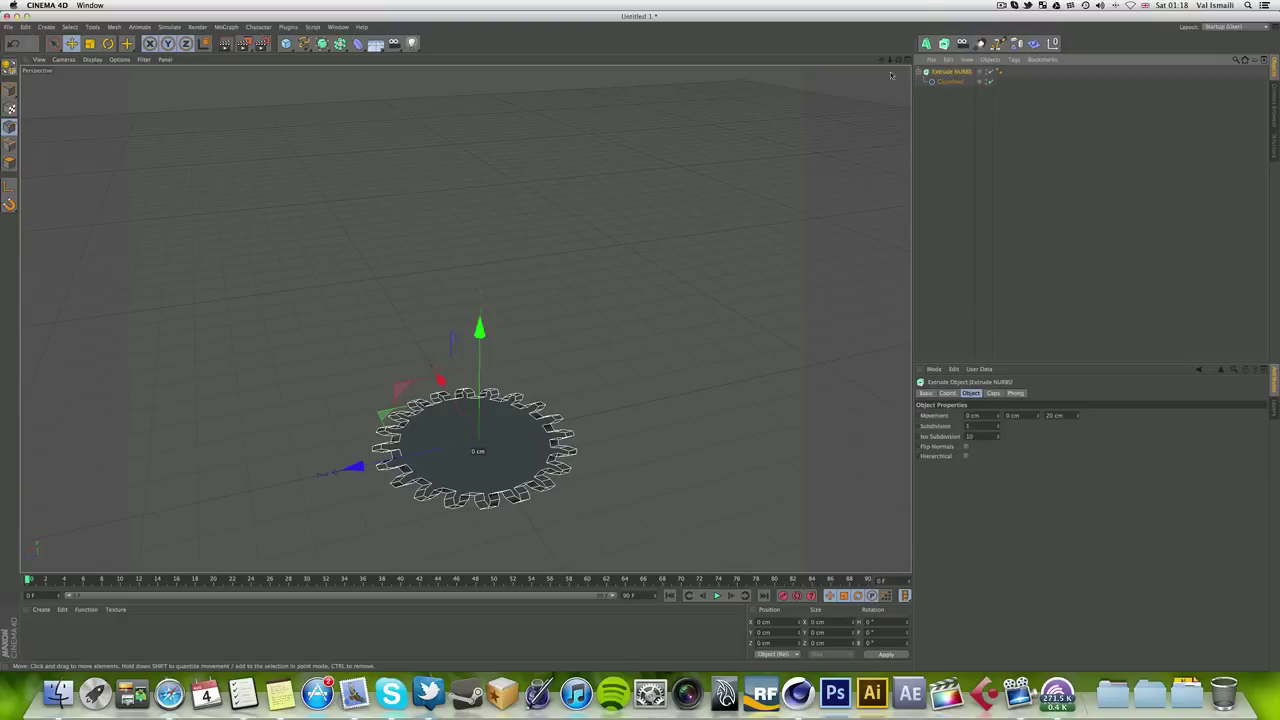
# Step: Render a preview of the extruded cogwheel in the viewport, without any extra objects in the scene
pyautogui.keyDown('alt'); pyautogui.moveTo(465, 319); pyautogui.dragTo(468, 412); pyautogui.keyUp('alt')
pyautogui.click(286, 43)
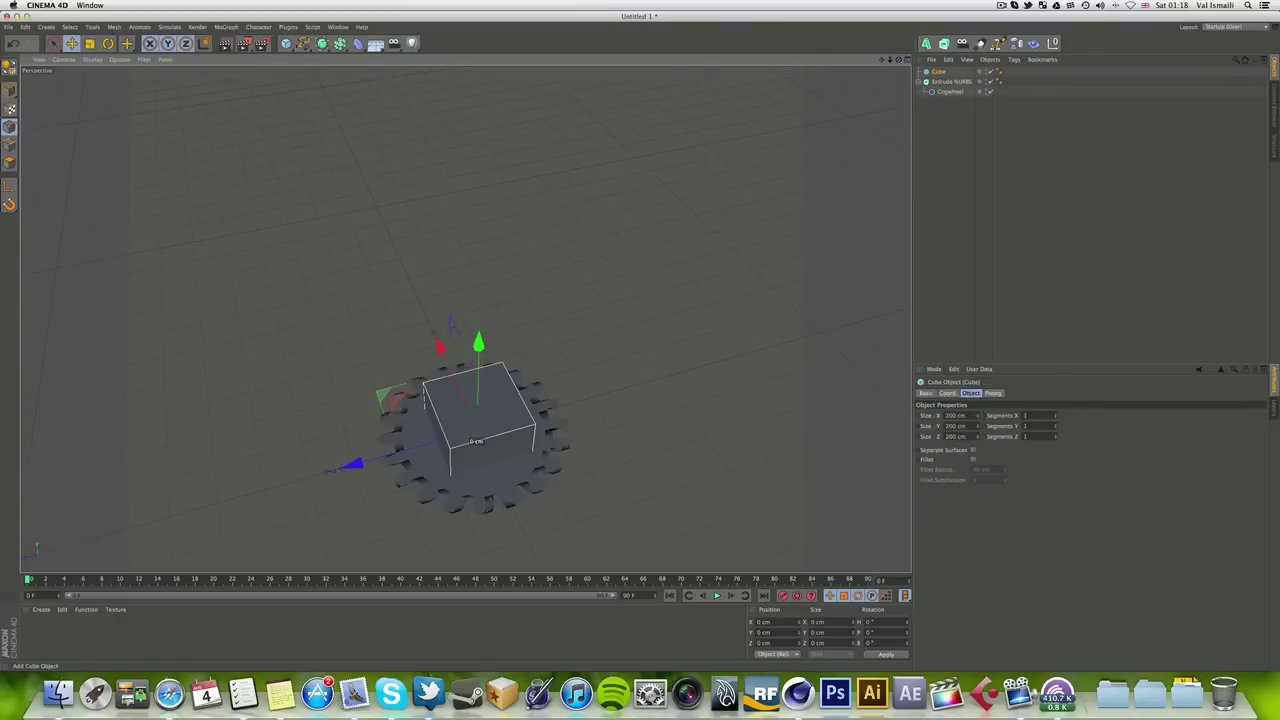
pyautogui.hotkey('ctrl', 'z')
pyautogui.click(227, 43)
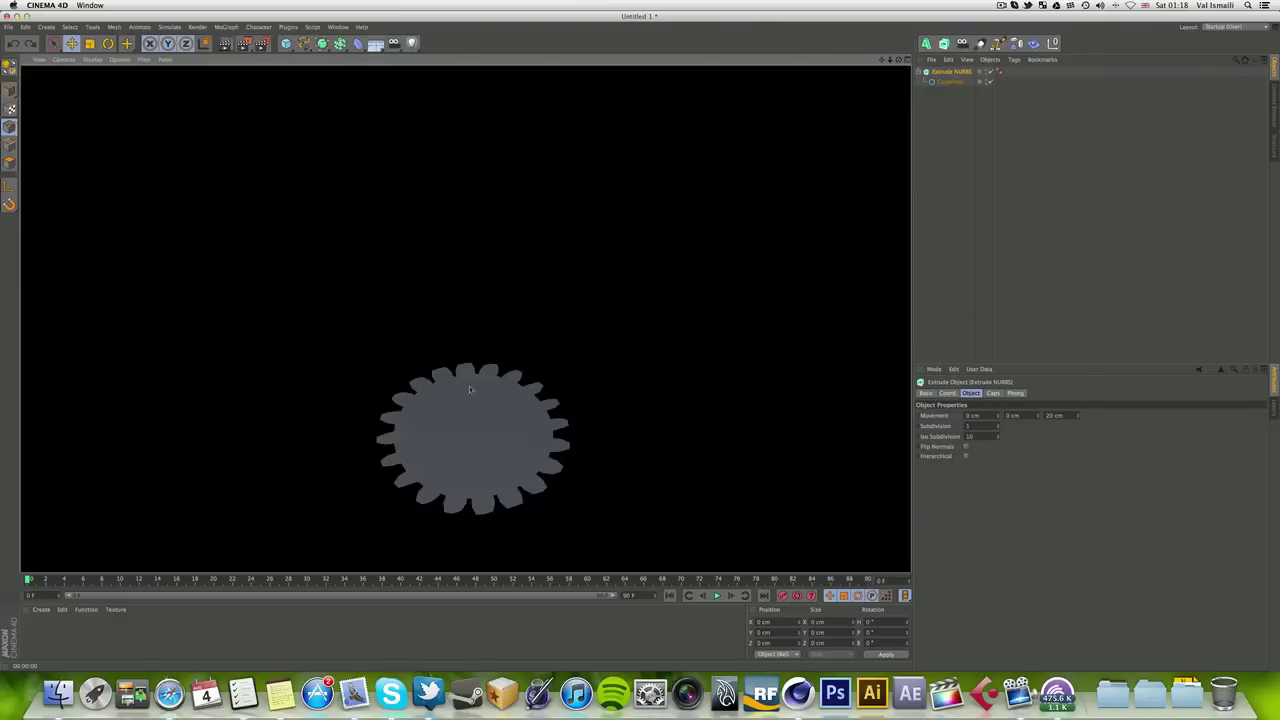
pyautogui.click(515, 428)
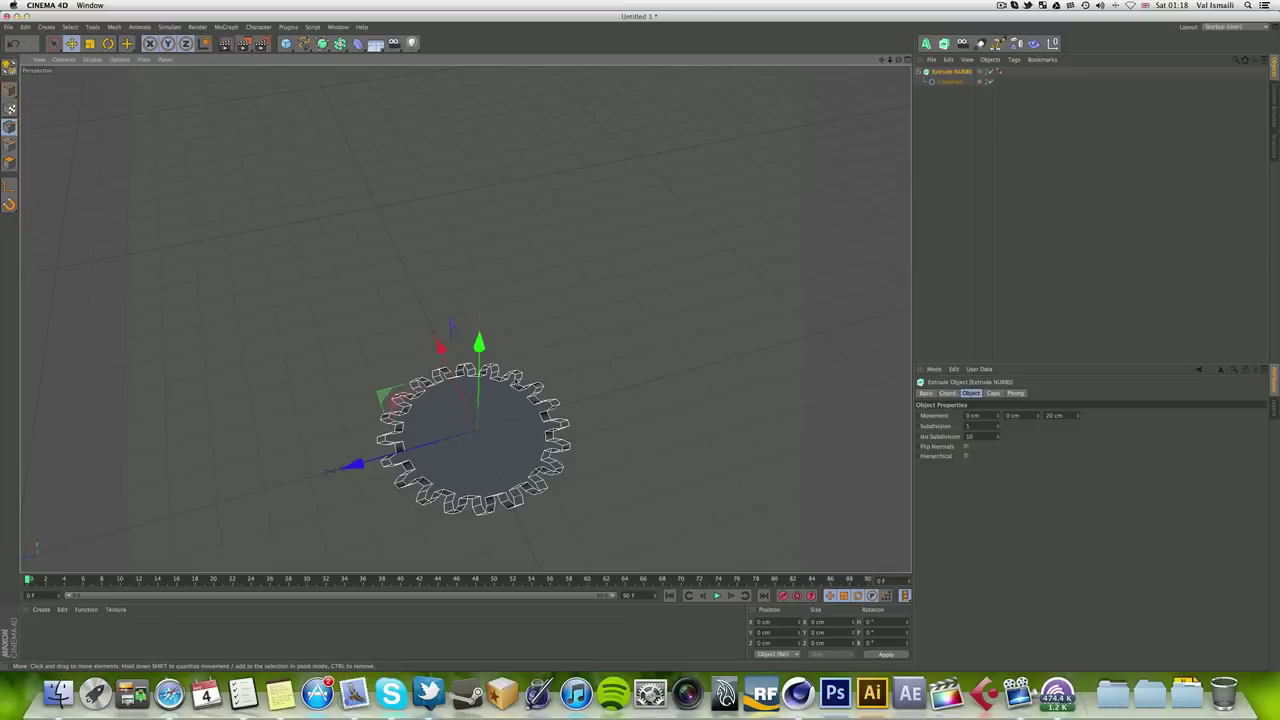
# Step: Set the Extrude NURBS movement along Z to 0 cm
pyautogui.moveTo(899, 60); pyautogui.dragTo(899, 20)
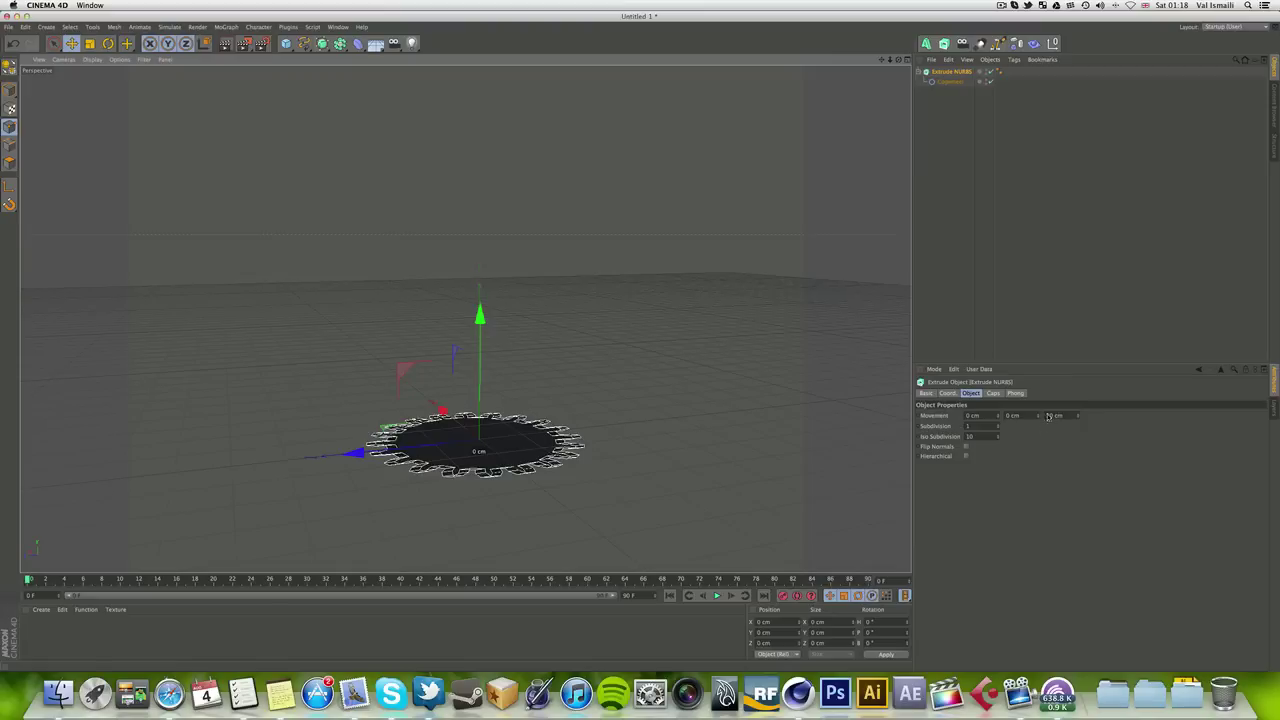
pyautogui.click(1062, 419)
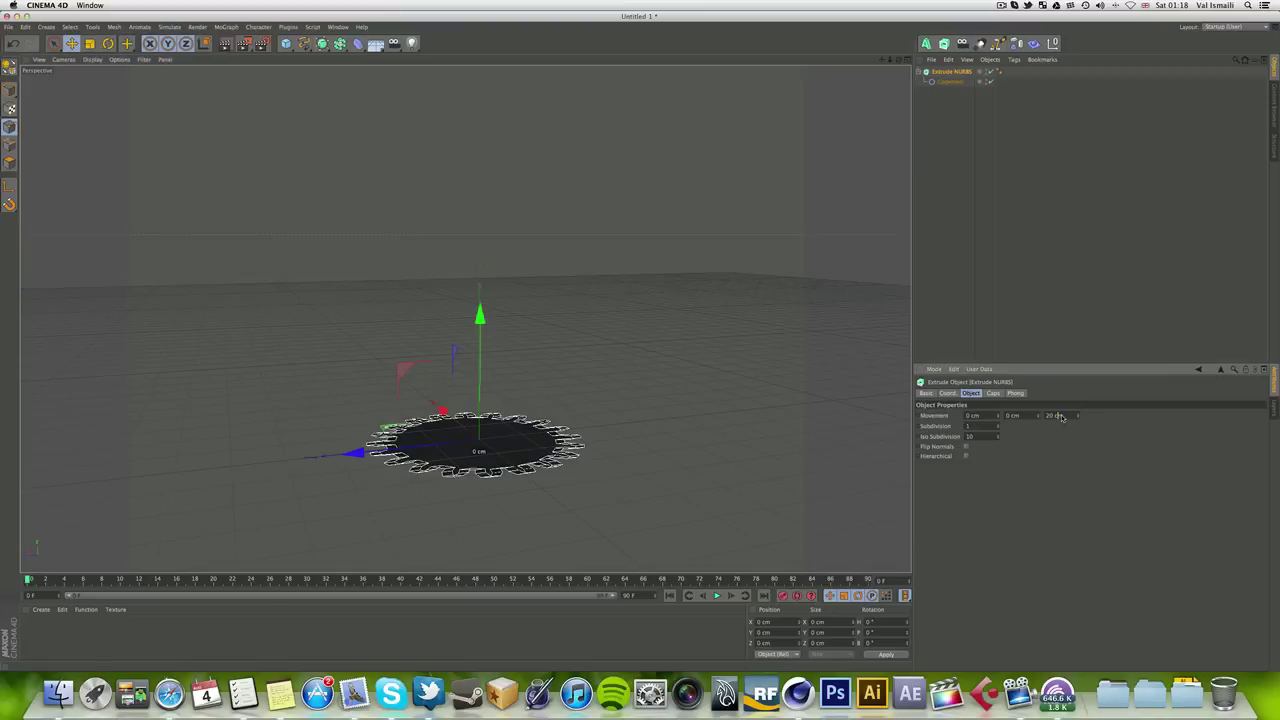
pyautogui.write('1')
pyautogui.press('Return')
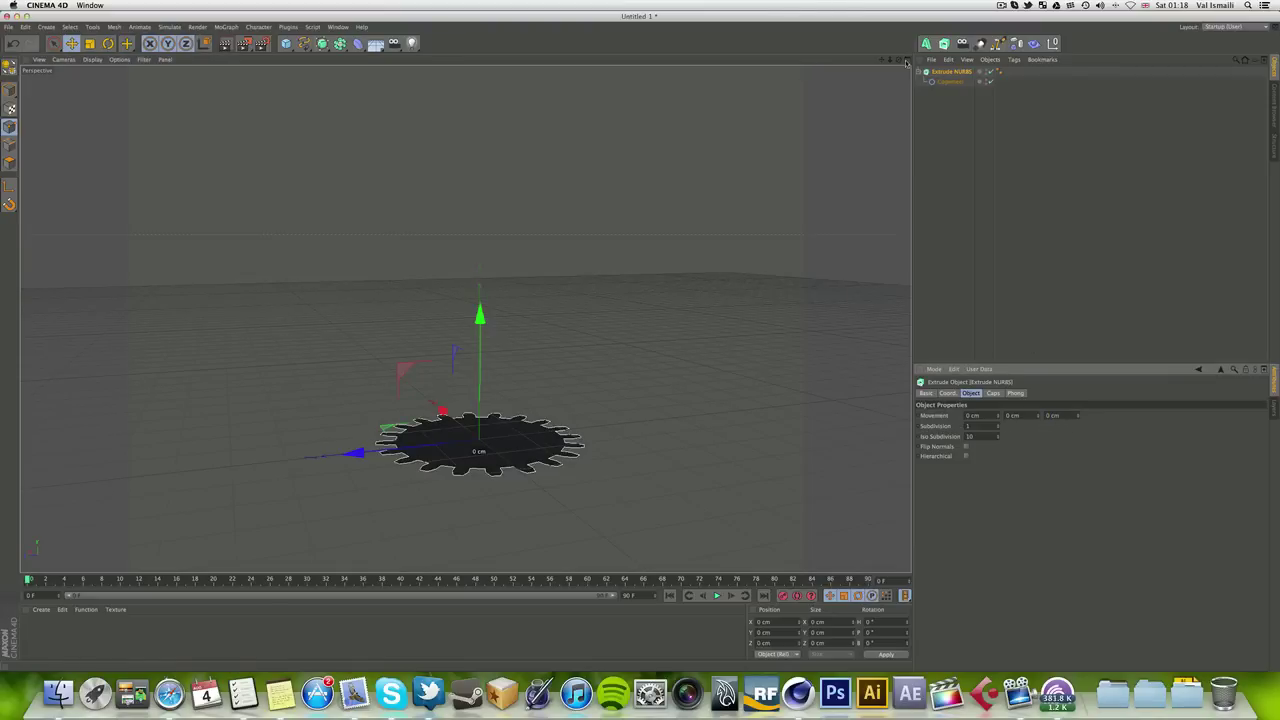
# Step: Extrude the cogwheel upward about 720 cm along Y and set the Extrude NURBS subdivision to 14
pyautogui.moveTo(898, 60); pyautogui.dragTo(898, 60)
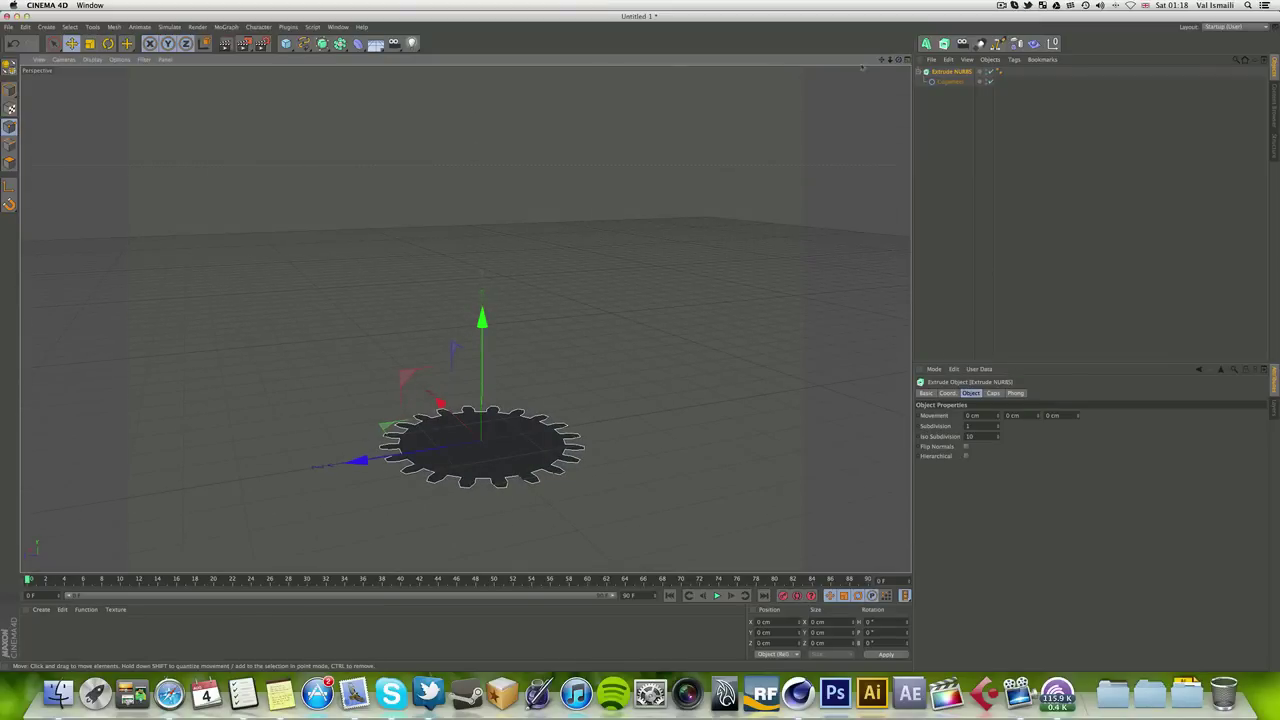
pyautogui.moveTo(899, 60); pyautogui.dragTo(899, 60)
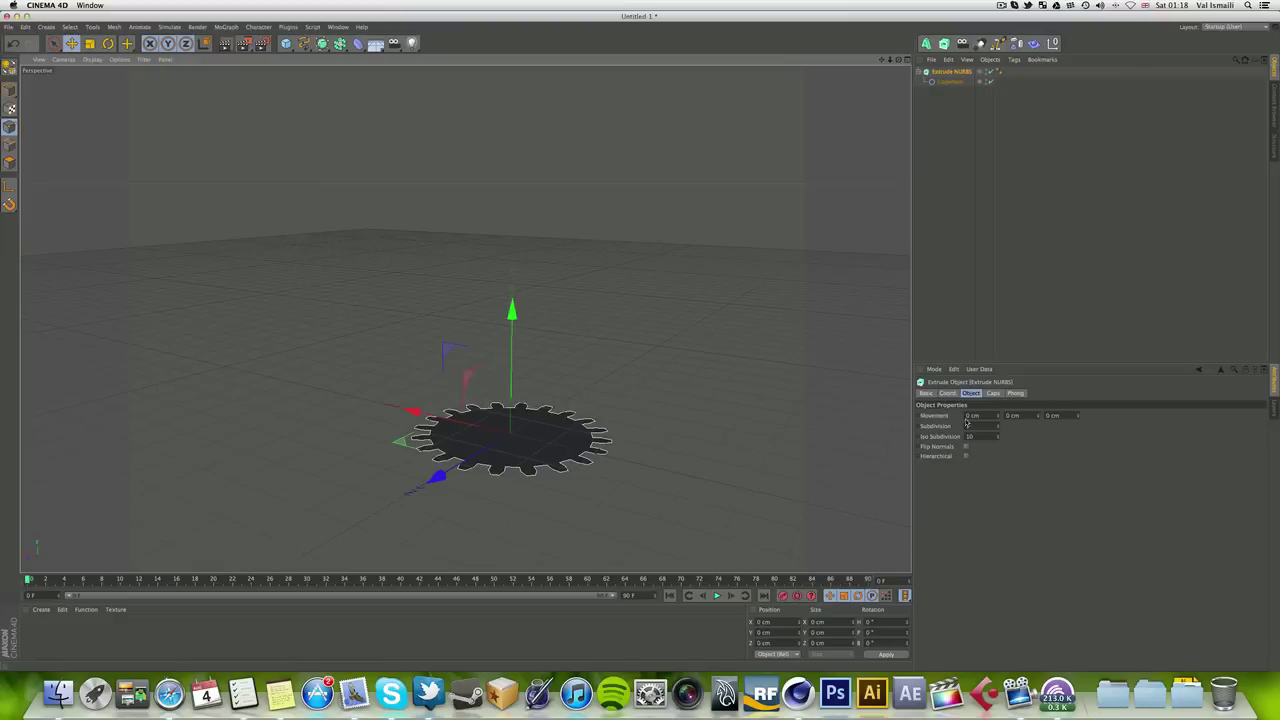
pyautogui.moveTo(1037, 415); pyautogui.dragTo(1036, 419)
pyautogui.moveTo(881, 60); pyautogui.dragTo(865, 134)
pyautogui.moveTo(881, 60); pyautogui.dragTo(880, 52)
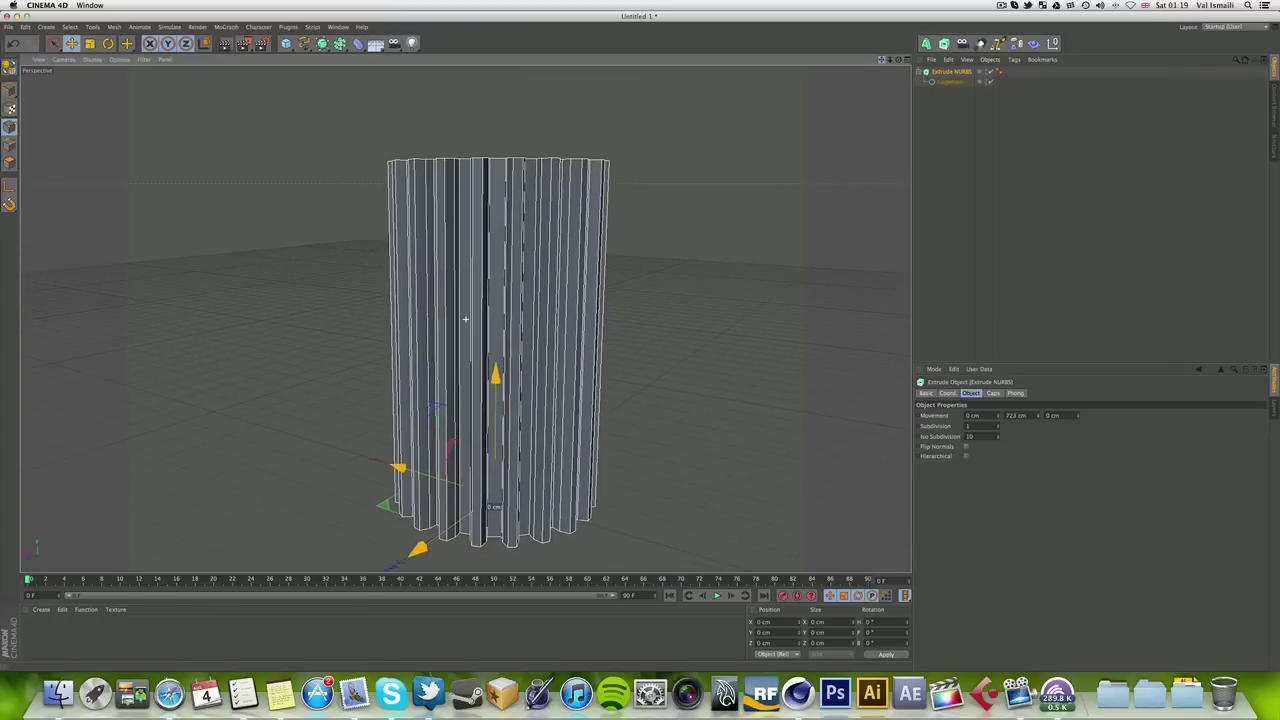
pyautogui.moveTo(465, 319); pyautogui.dragTo(465, 319)
pyautogui.moveTo(998, 427)
pyautogui.mouseDown()
pyautogui.moveTo(1050, 427)
pyautogui.moveTo(986, 427)
pyautogui.moveTo(997, 427)
pyautogui.mouseUp()
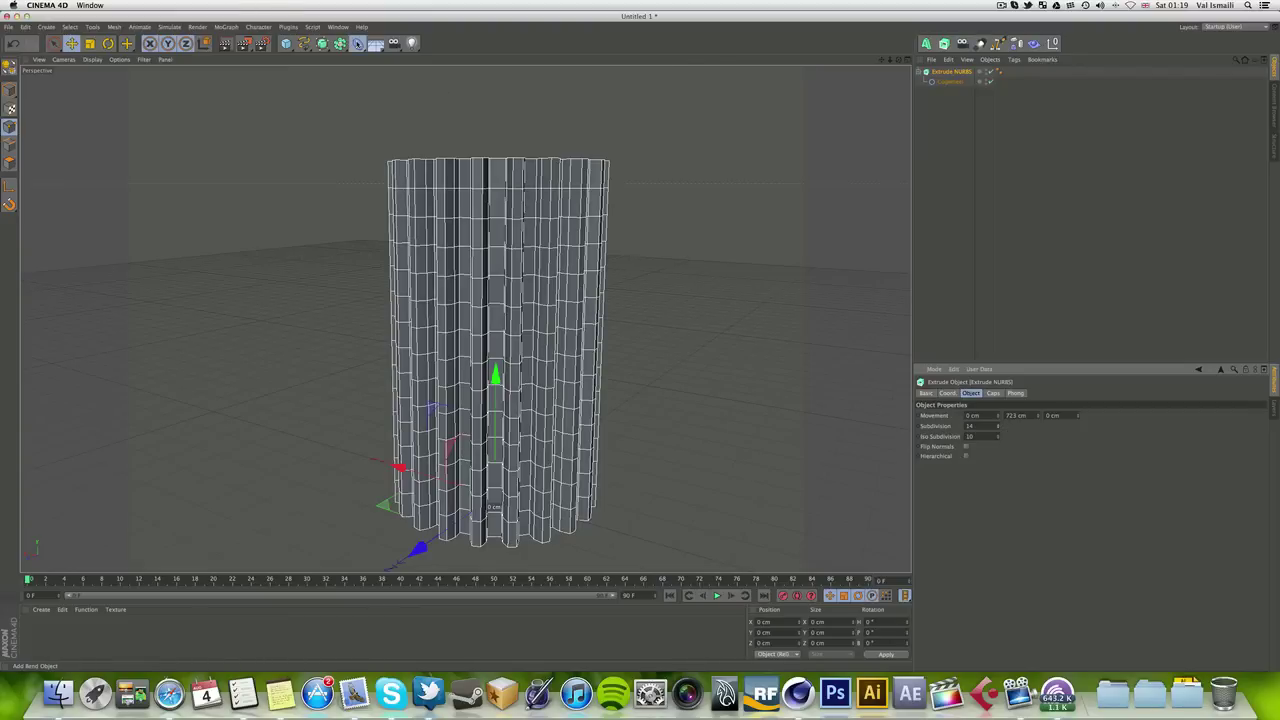
# Step: Add a Twist deformer and place it inside the Extrude NURBS, below the Cogwheel
pyautogui.click(358, 43)
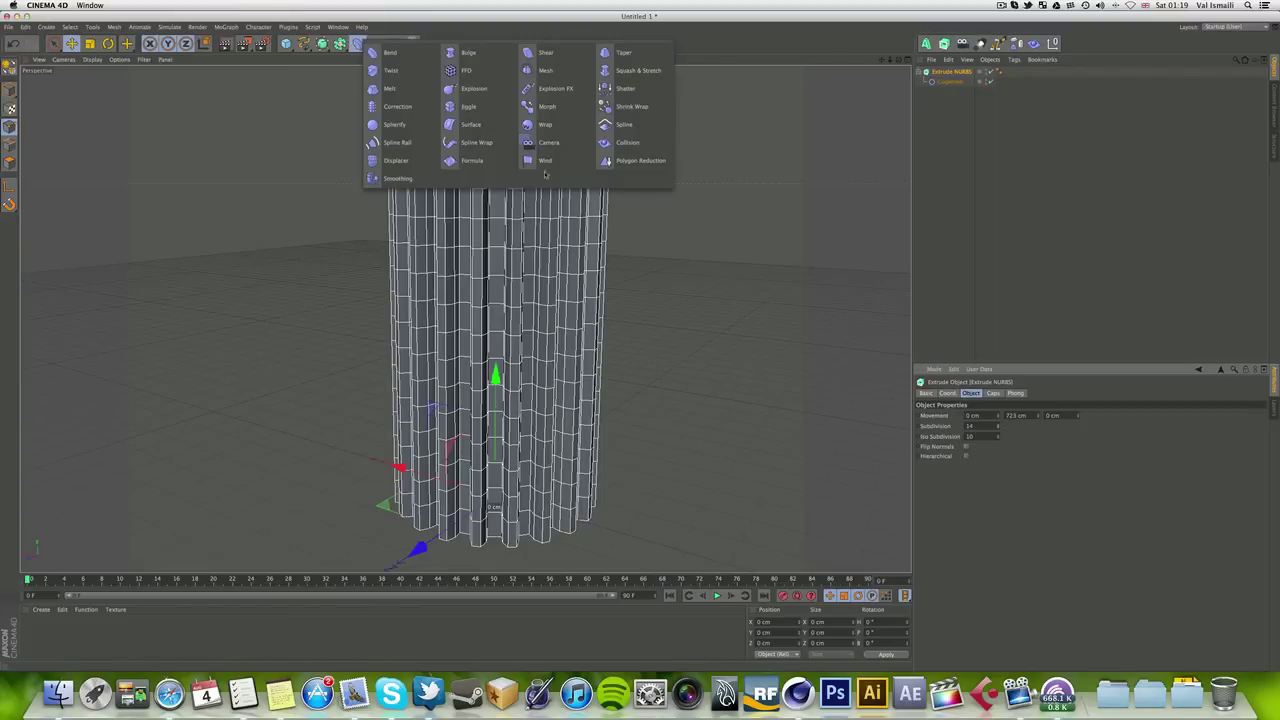
pyautogui.click(406, 68)
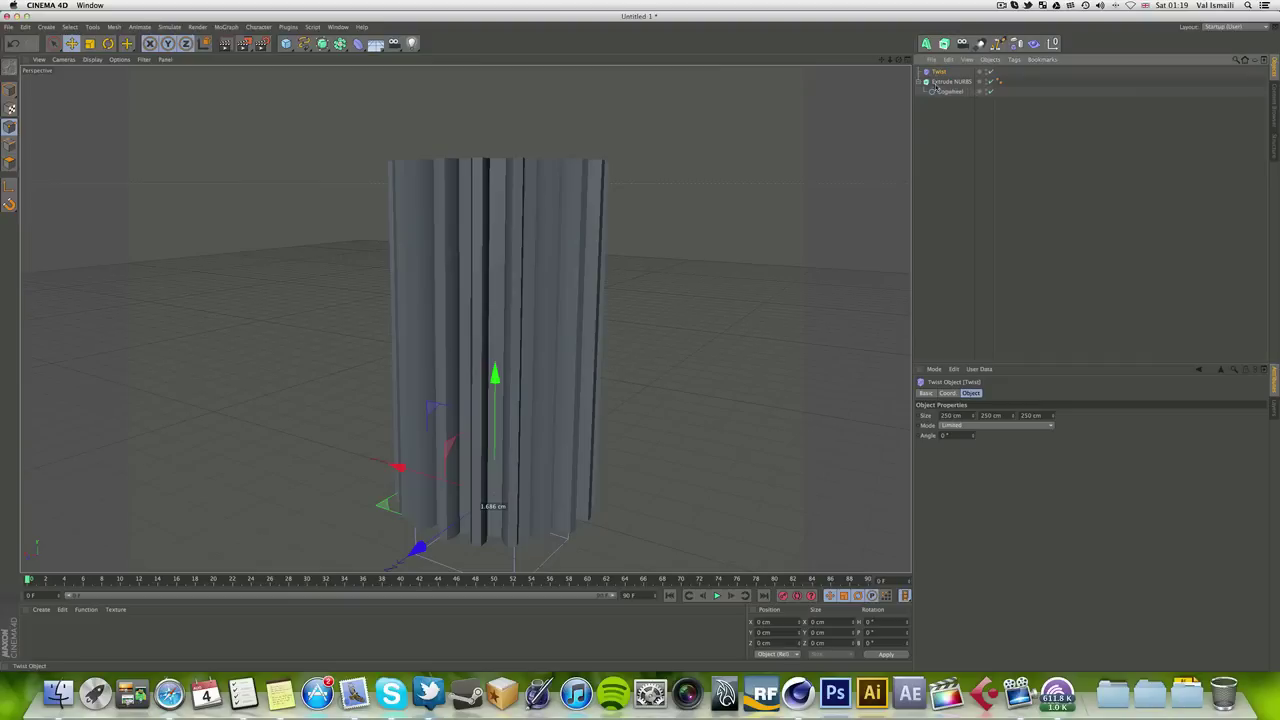
pyautogui.moveTo(939, 87); pyautogui.dragTo(940, 83)
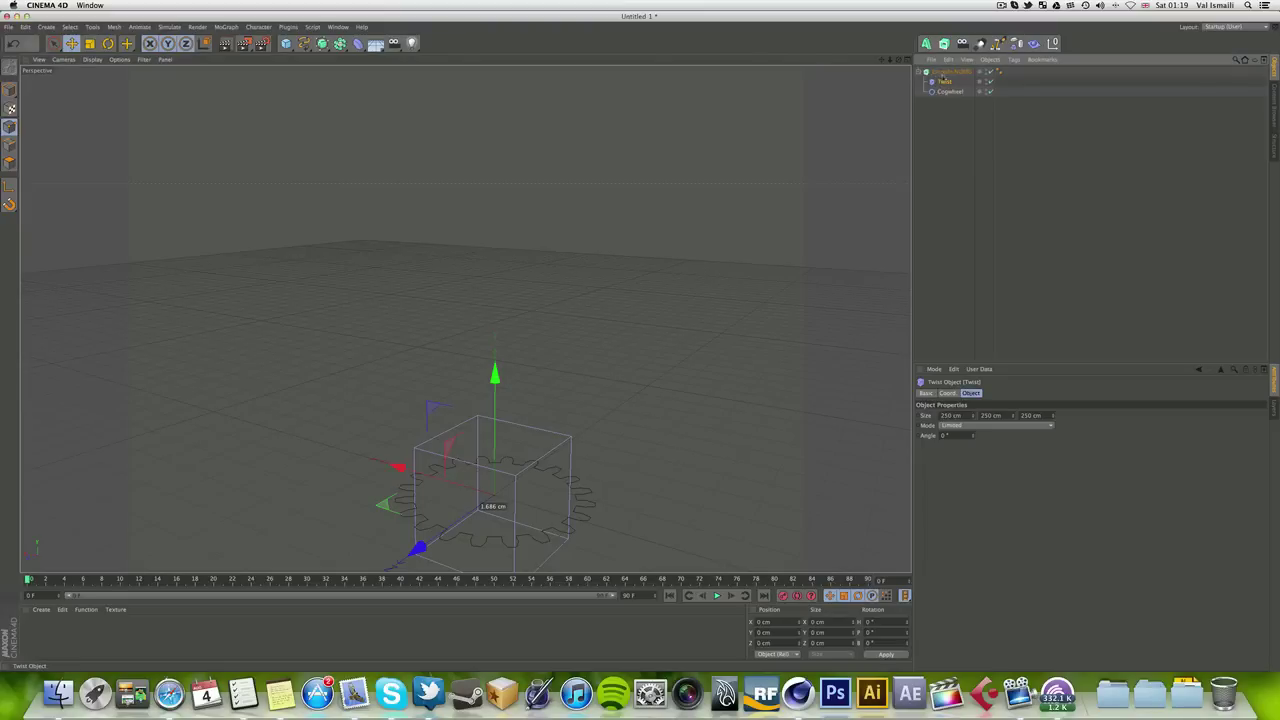
pyautogui.moveTo(946, 95); pyautogui.dragTo(946, 101)
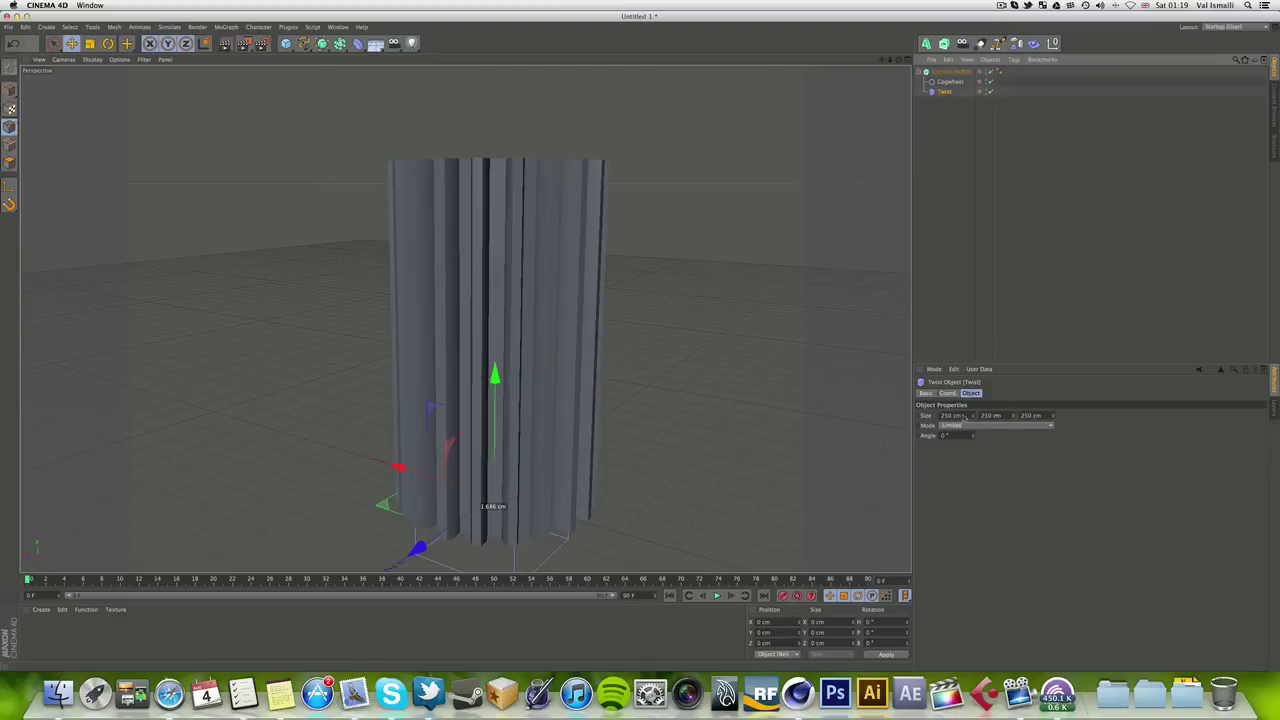
# Step: Resize the Twist deformer to 494 × 1553 × 610 cm to enclose the column and raise its angle to twist the teeth into spirals
pyautogui.moveTo(973, 415); pyautogui.dragTo(984, 362)
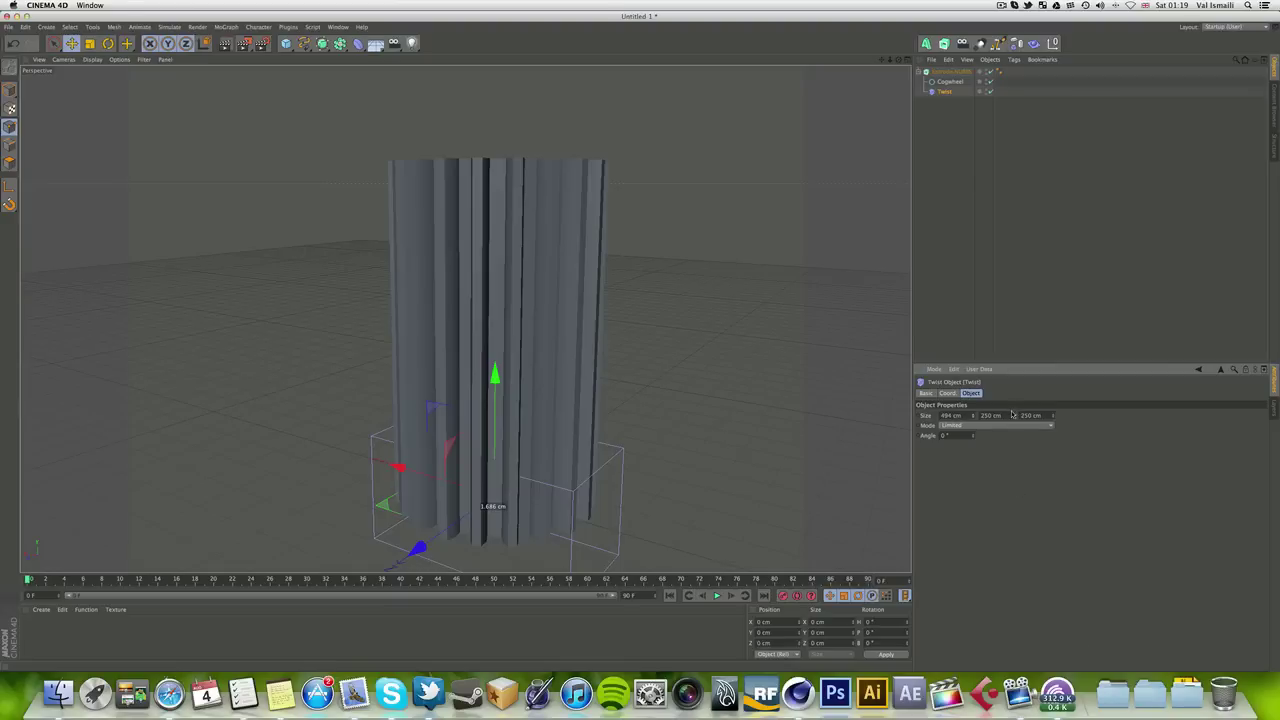
pyautogui.moveTo(1016, 414); pyautogui.dragTo(1052, 427)
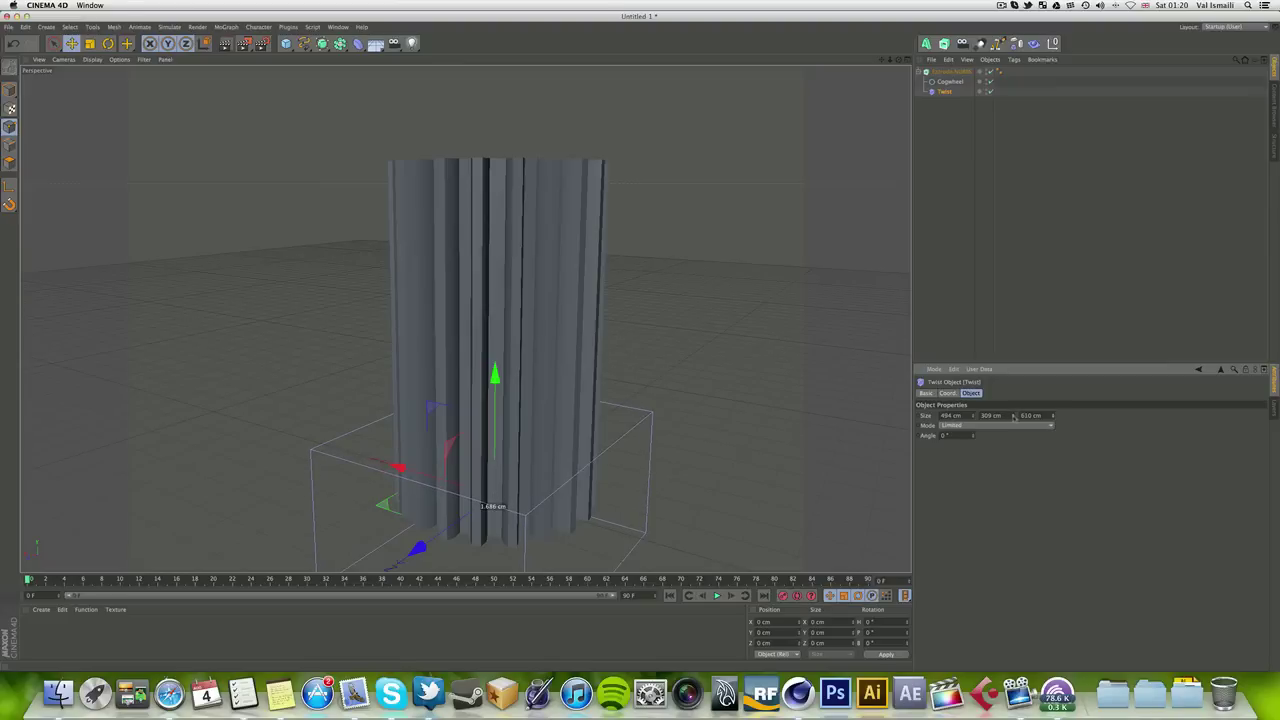
pyautogui.moveTo(1012, 417)
pyautogui.mouseDown()
pyautogui.moveTo(1012, 385)
pyautogui.moveTo(1012, 410)
pyautogui.mouseUp()
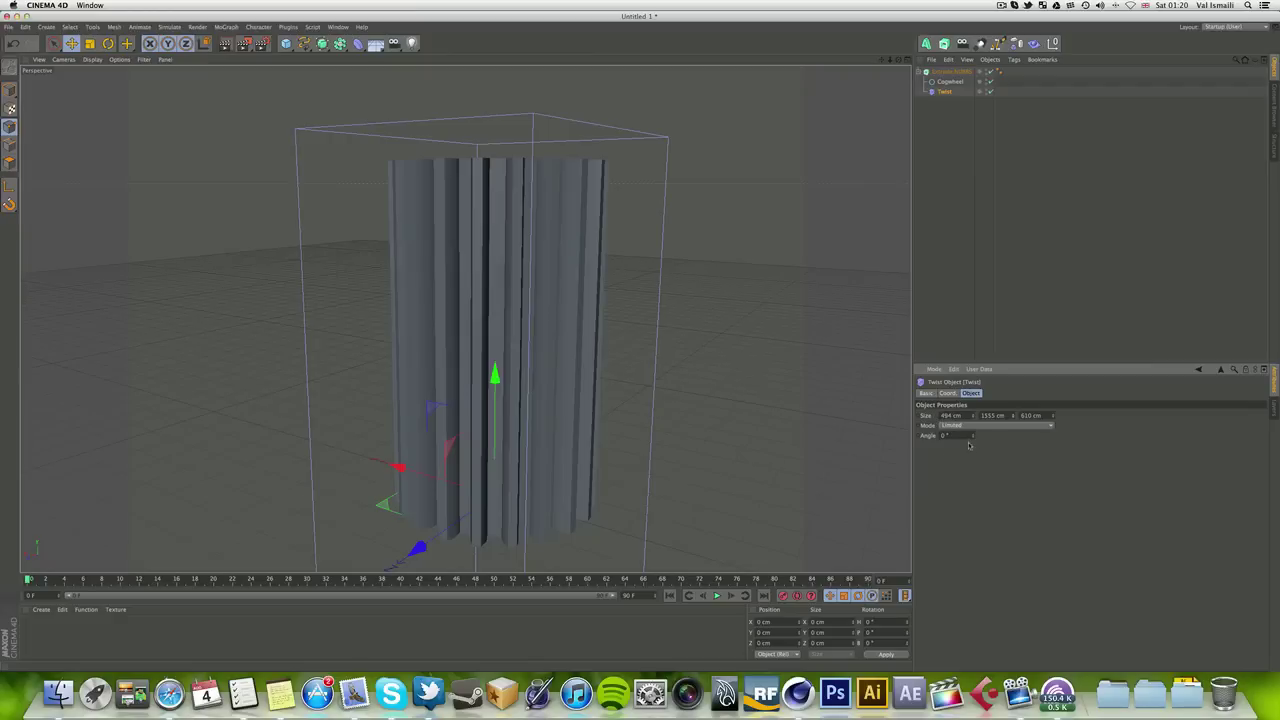
pyautogui.moveTo(973, 437); pyautogui.dragTo(1212, 437)
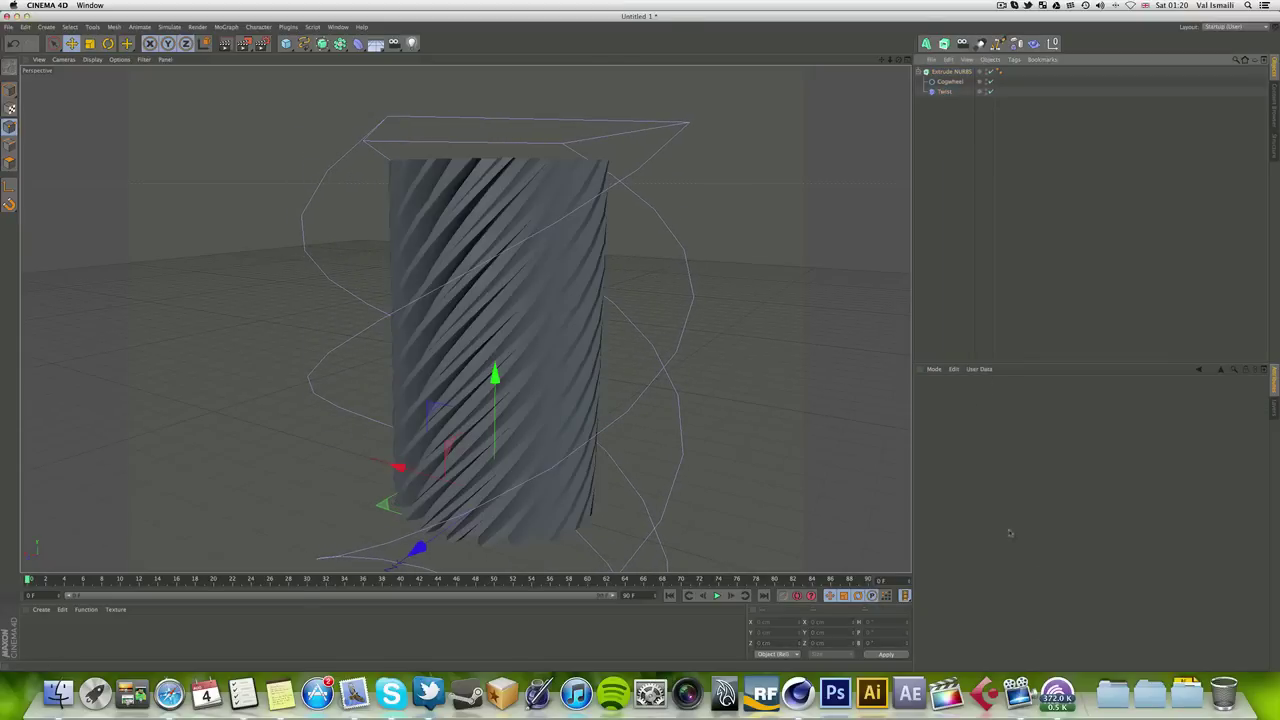
# Step: Set the cogwheel's number of teeth to 11 for wider spiral grooves
pyautogui.click(948, 81)
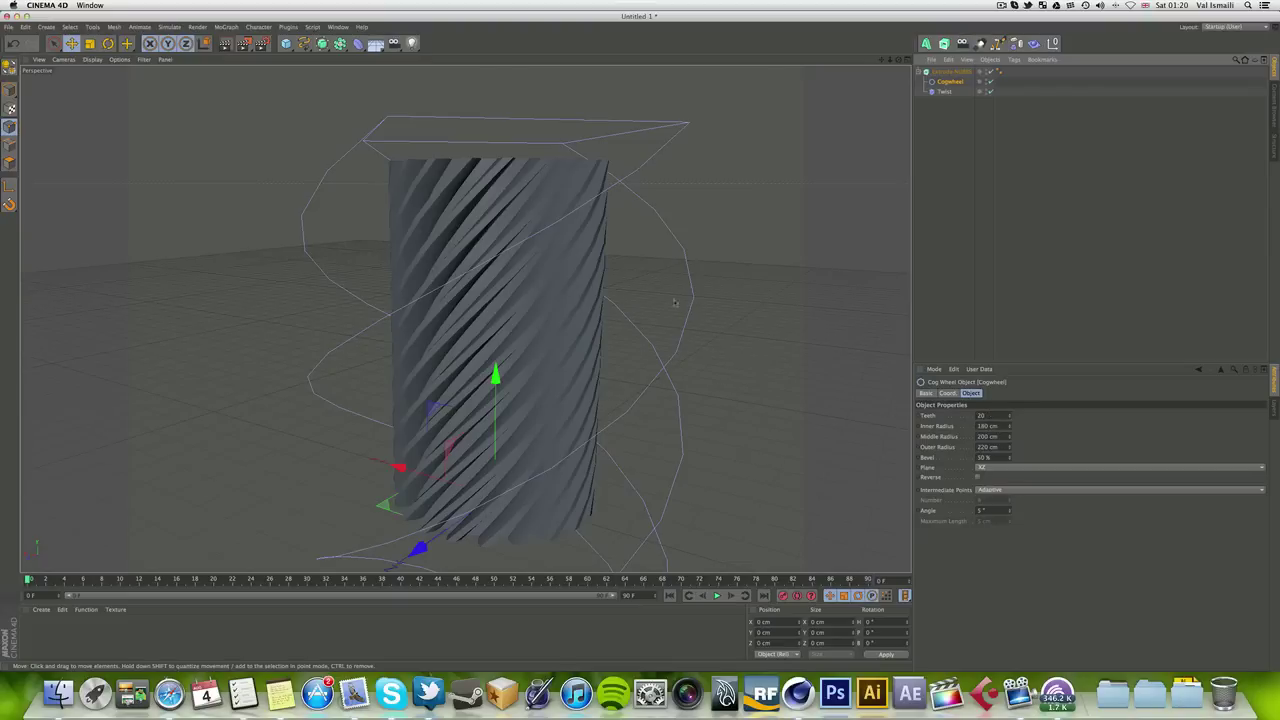
pyautogui.moveTo(1010, 418); pyautogui.dragTo(1010, 418)
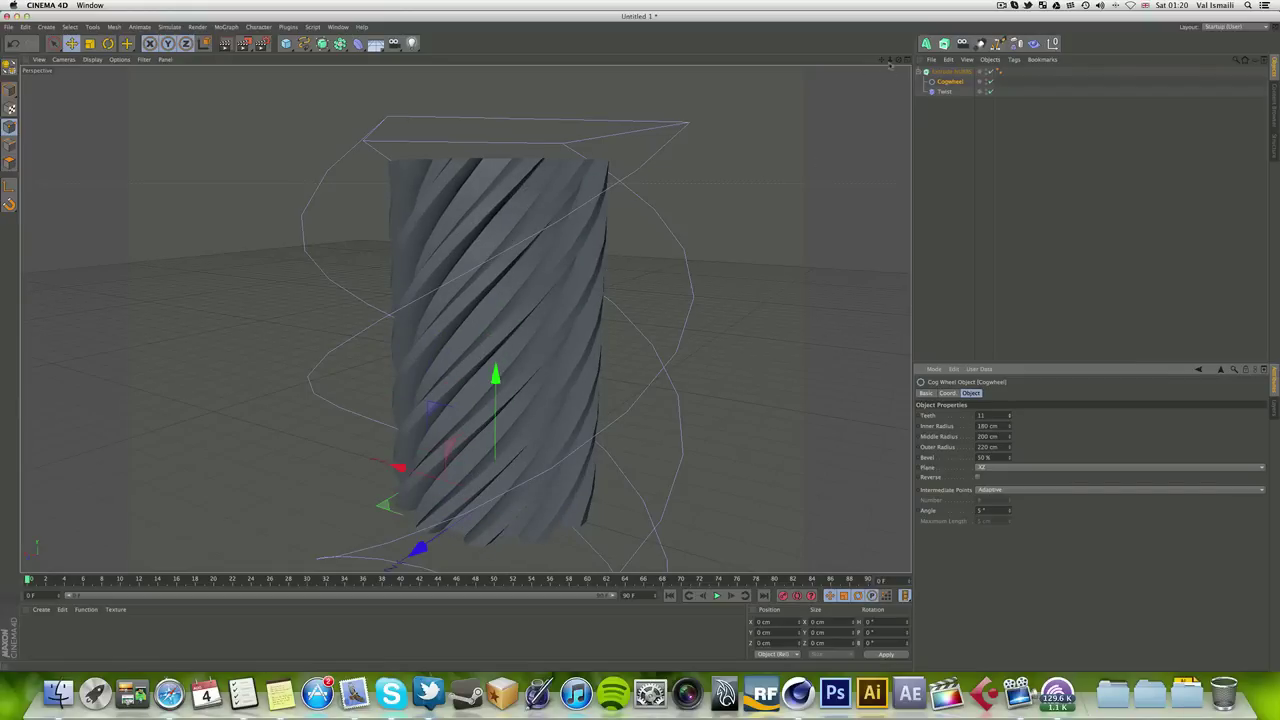
pyautogui.moveTo(890, 62); pyautogui.dragTo(869, 91)
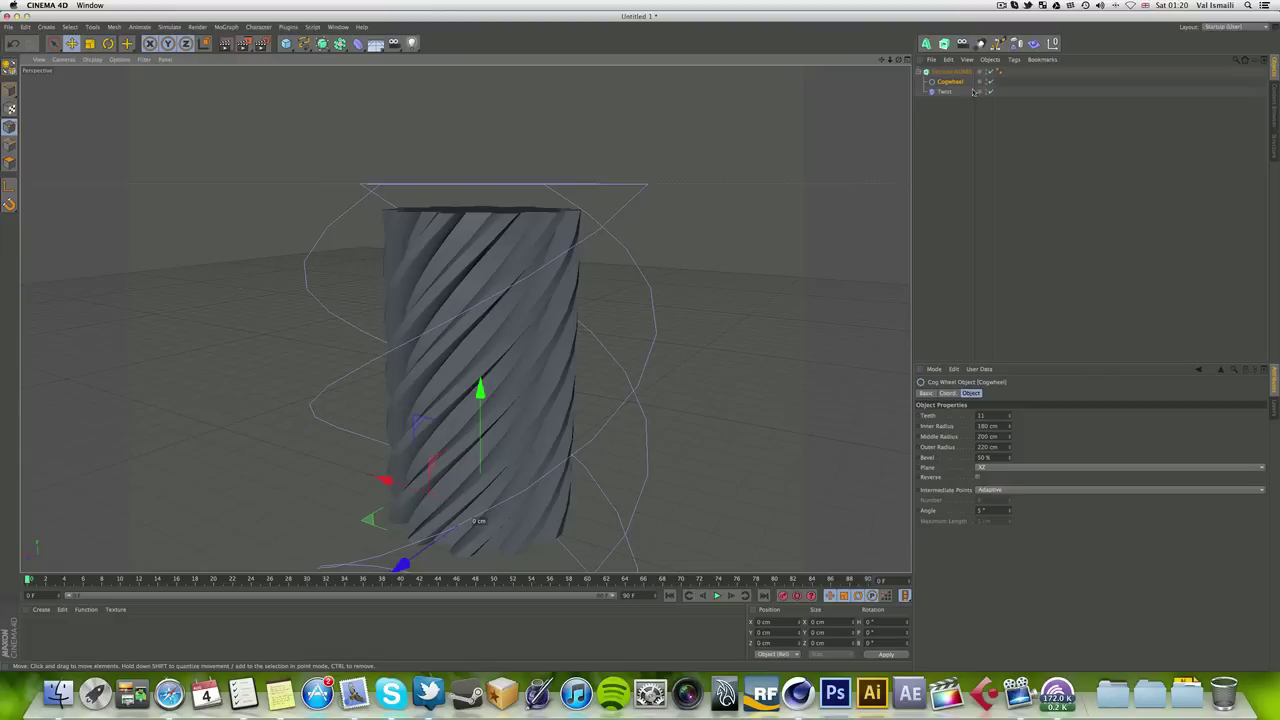
pyautogui.moveTo(898, 60)
pyautogui.mouseDown()
pyautogui.moveTo(880, 8)
pyautogui.moveTo(890, 100)
pyautogui.moveTo(890, 8)
pyautogui.moveTo(890, 65)
pyautogui.moveTo(915, 125)
pyautogui.moveTo(915, 84)
pyautogui.moveTo(882, 61)
pyautogui.mouseUp()
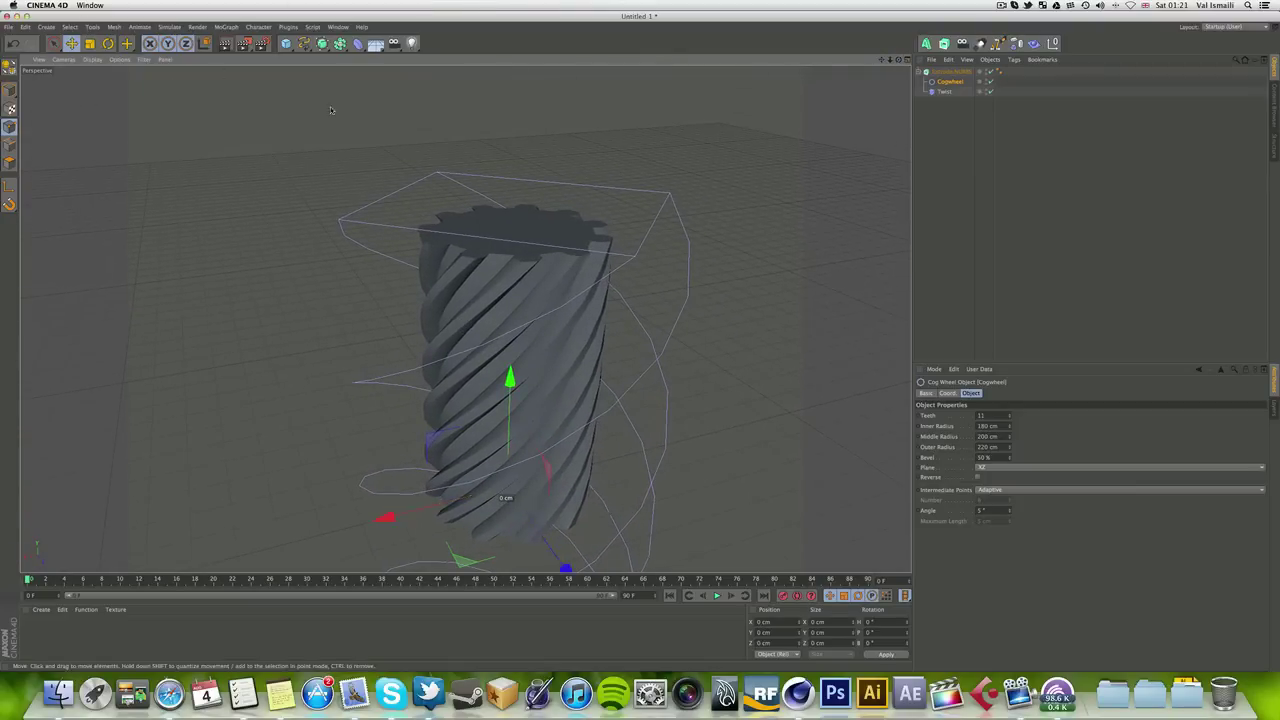
pyautogui.click(323, 43)
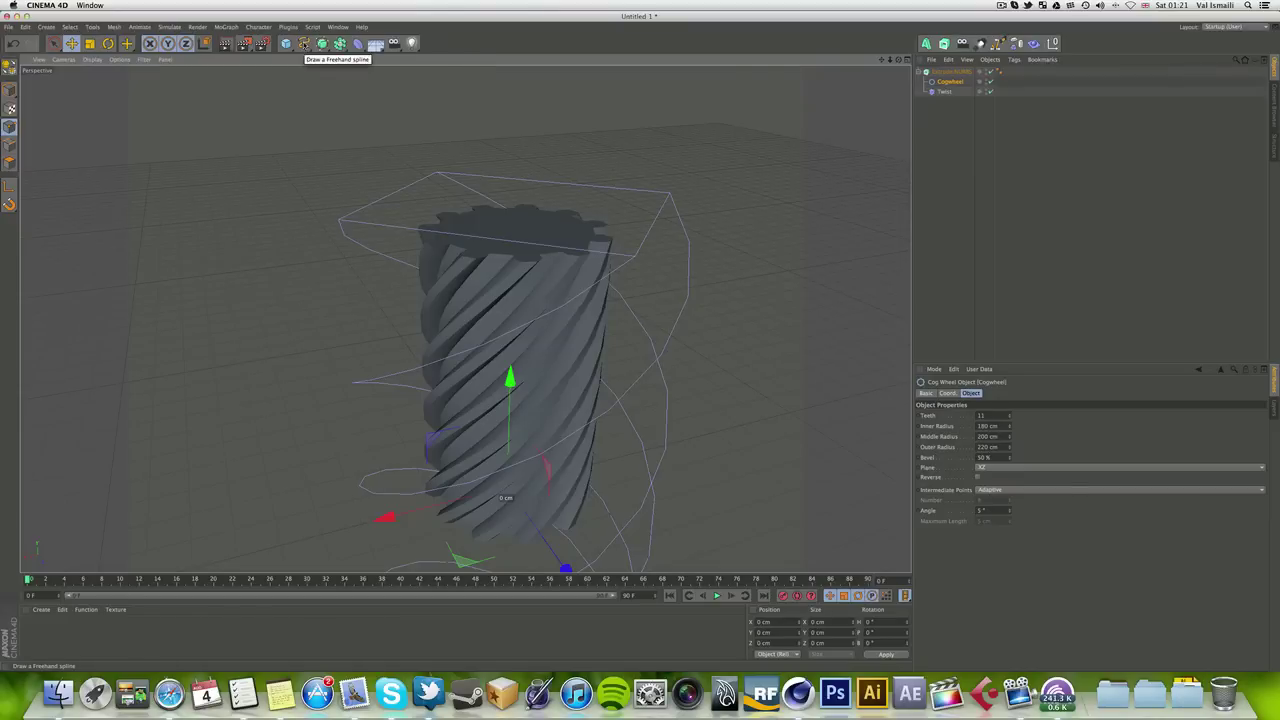
pyautogui.click(304, 45)
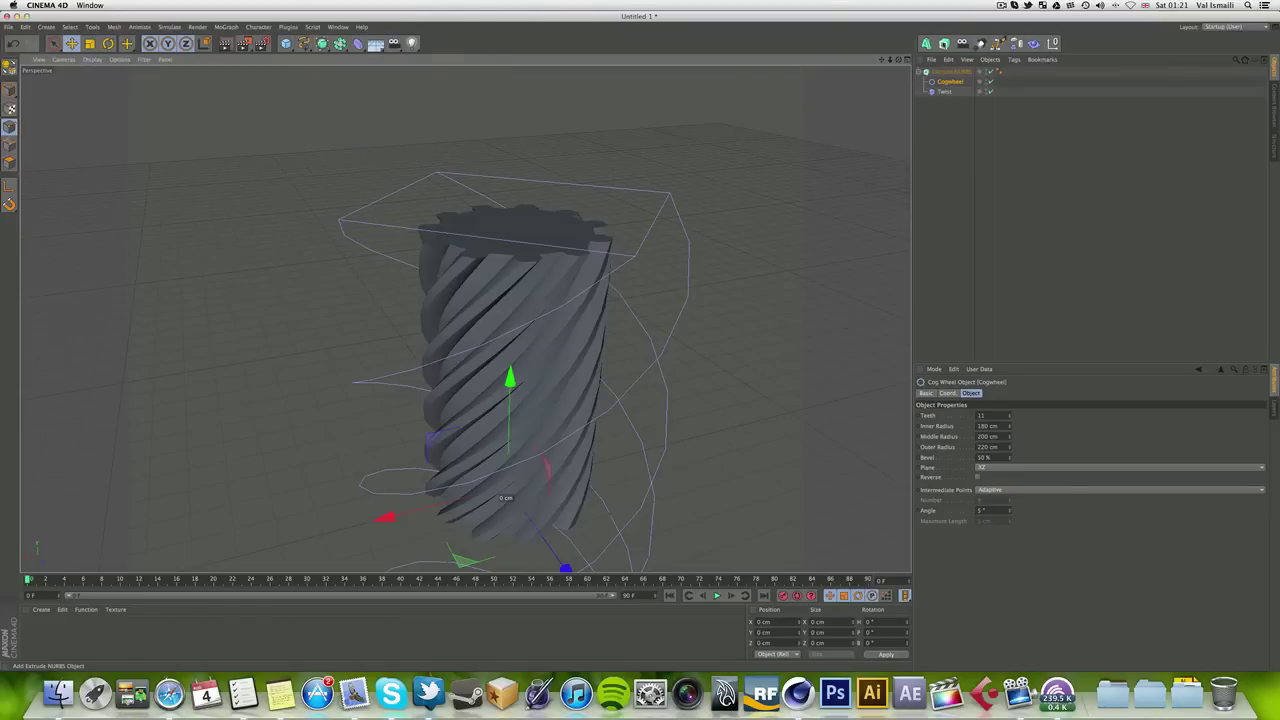
# Step: Add a second Extrude NURBS and an n-Side spline, and place the n-Side inside the new Extrude NURBS
pyautogui.click(944, 45)
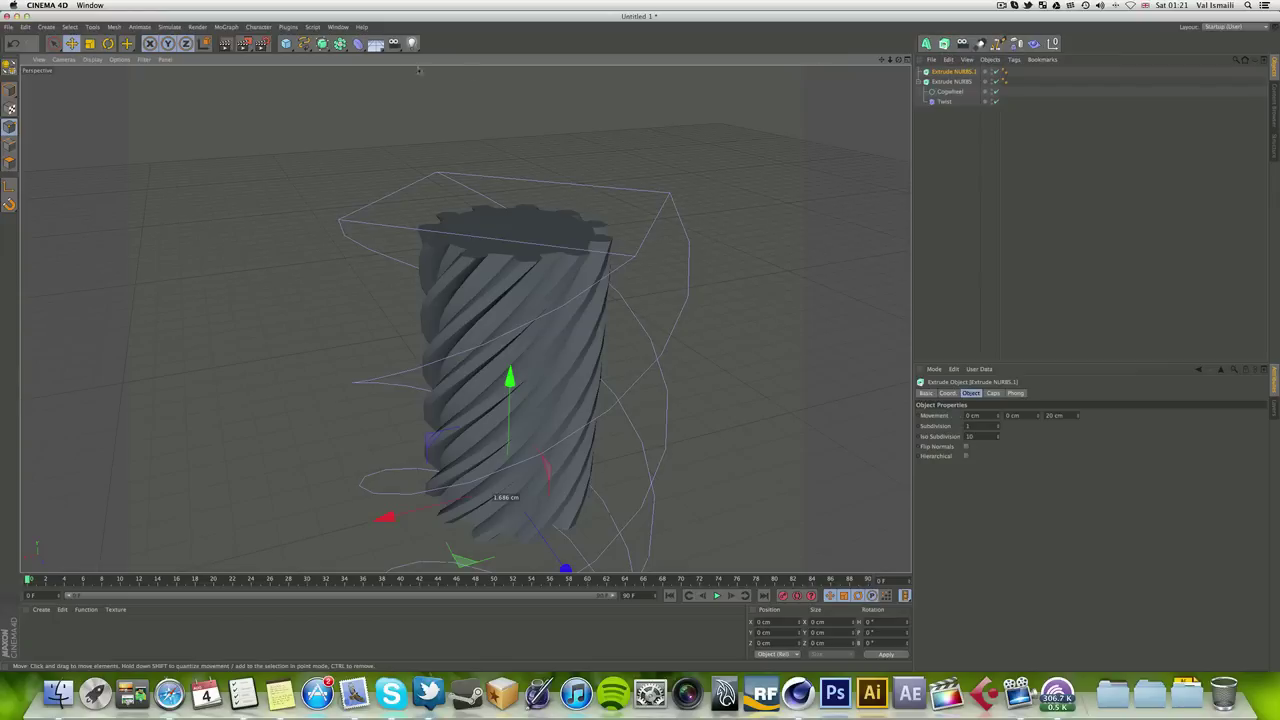
pyautogui.moveTo(303, 44); pyautogui.dragTo(303, 44)
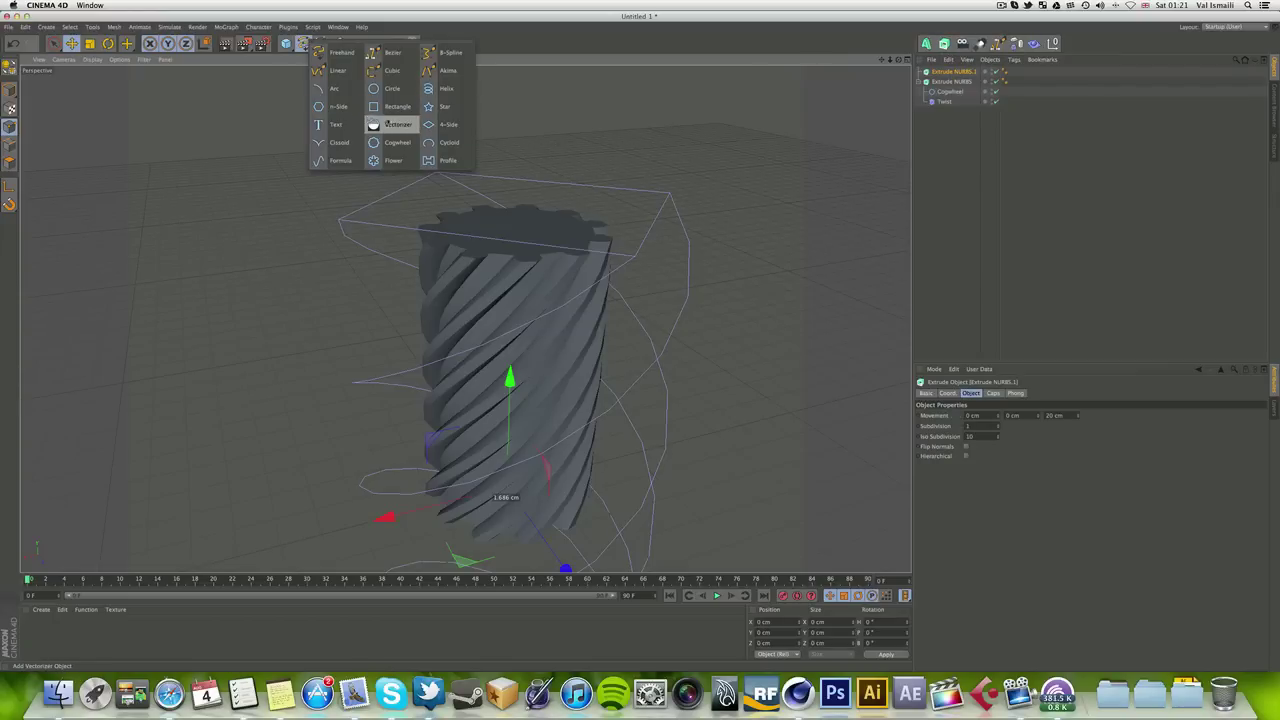
pyautogui.click(317, 106)
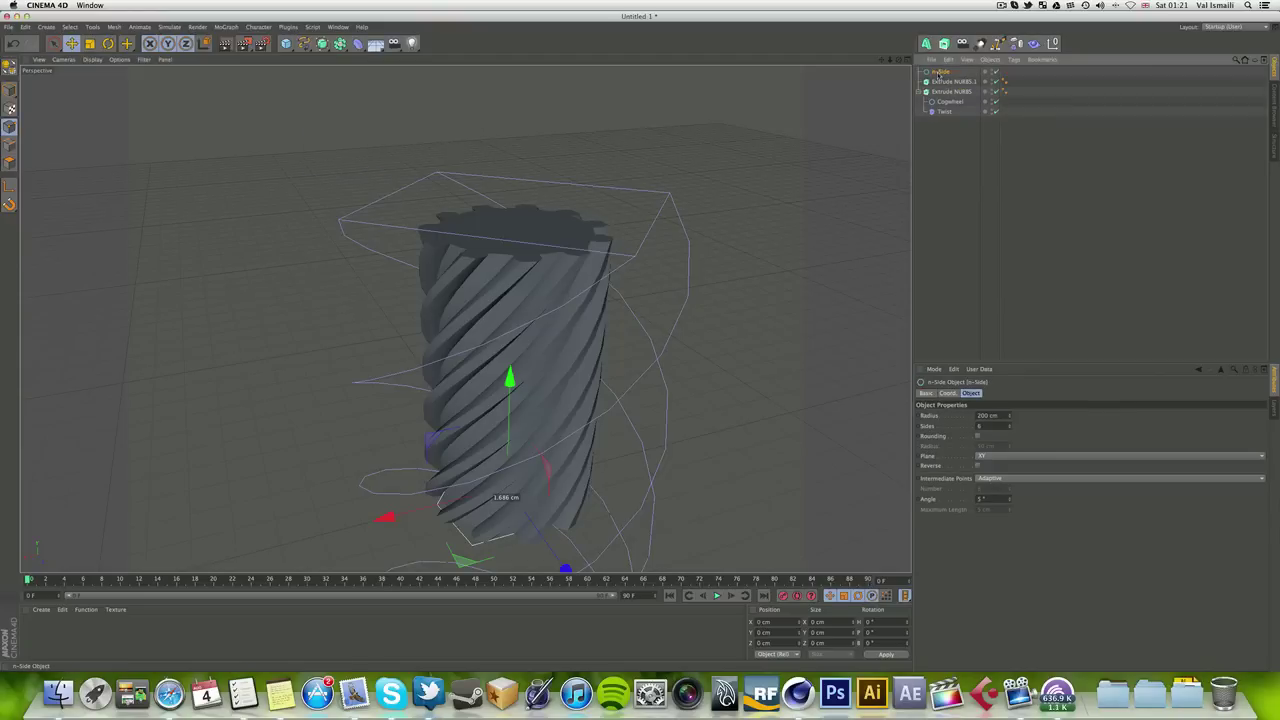
pyautogui.moveTo(939, 72); pyautogui.dragTo(938, 83)
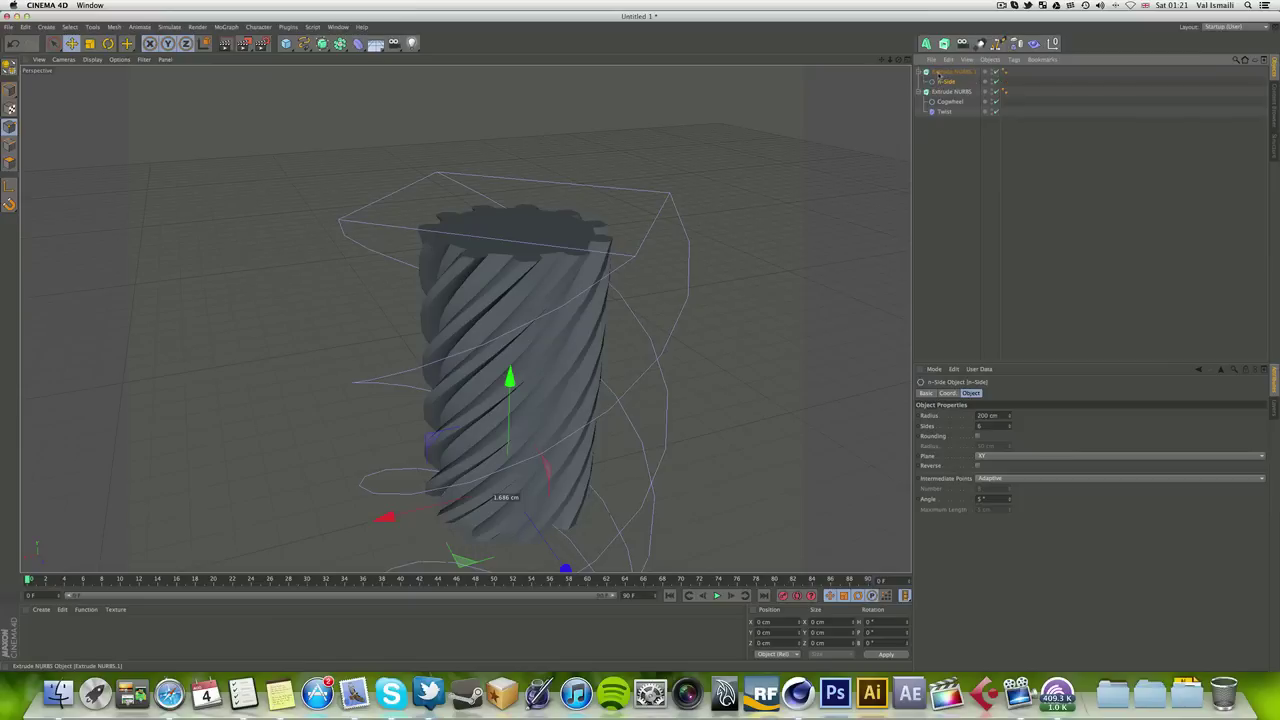
# Step: Move the new Extrude NURBS up along Y to the top of the twisted column
pyautogui.click(950, 72)
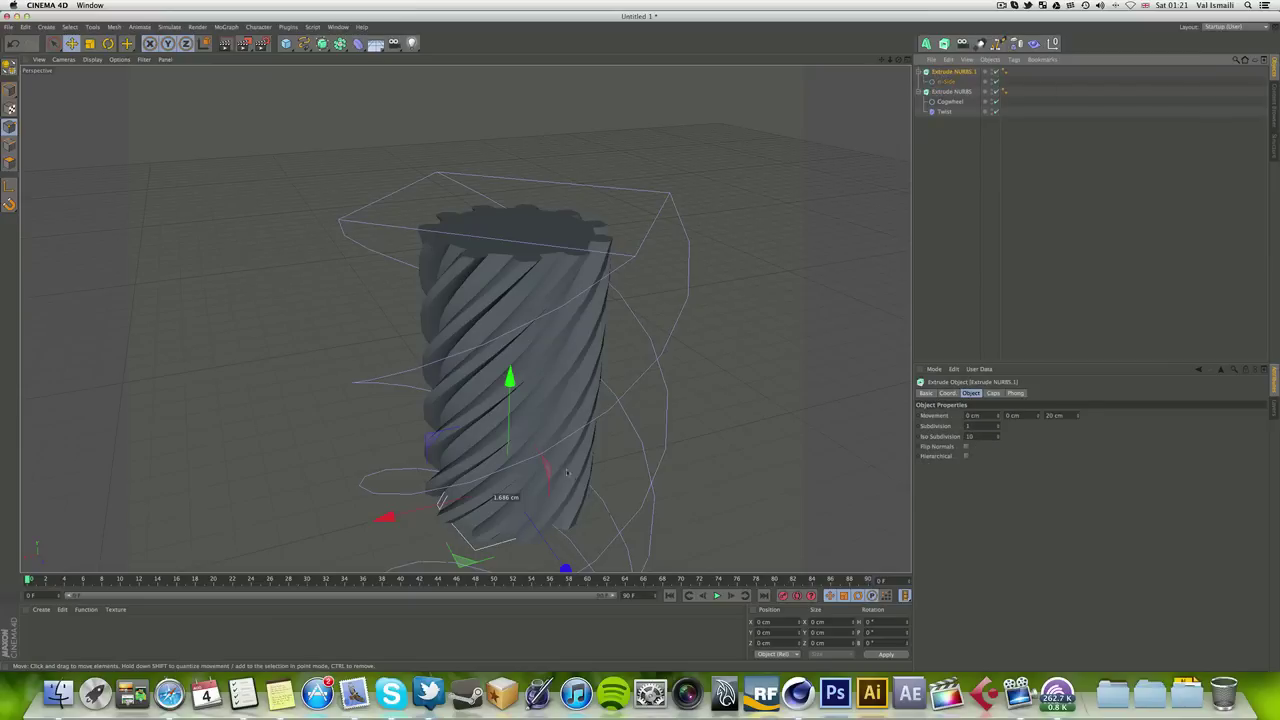
pyautogui.click(1172, 6)
pyautogui.click(1172, 6)
pyautogui.moveTo(510, 378); pyautogui.dragTo(527, 110)
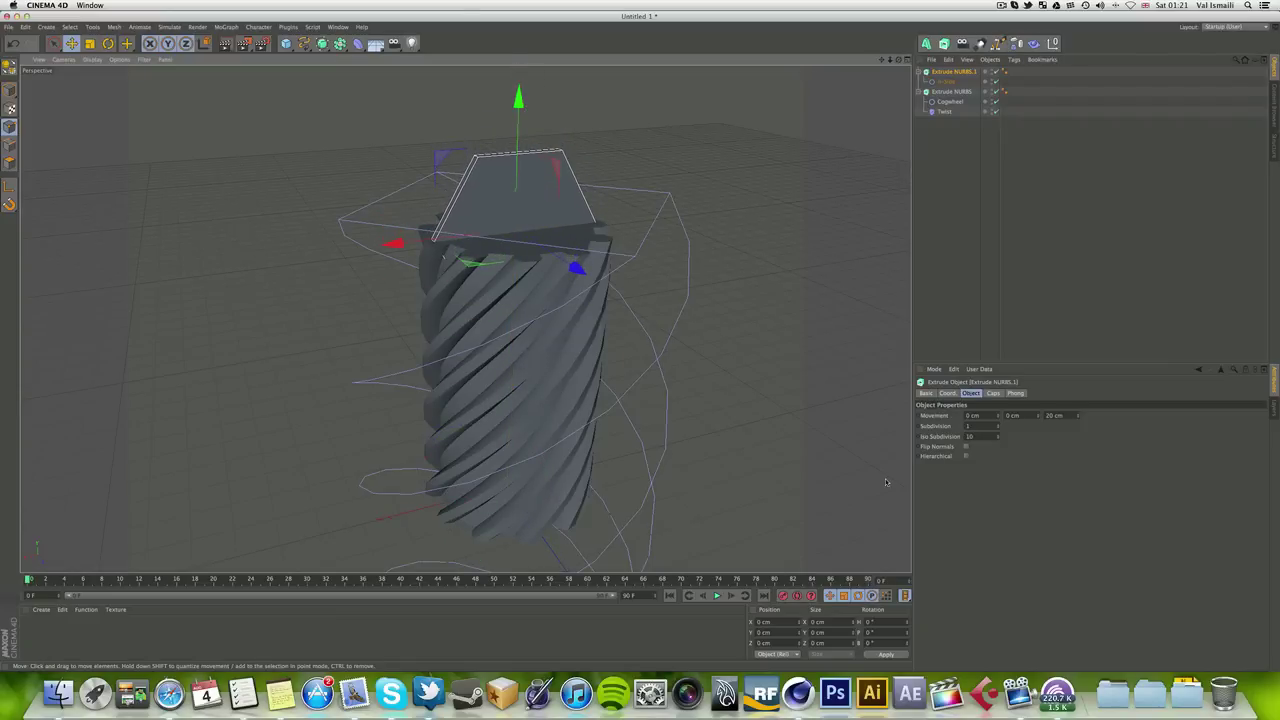
# Step: Set the n-Side's plane to XZ and raise its Extrude NURBS slightly above the column's top
pyautogui.click(946, 81)
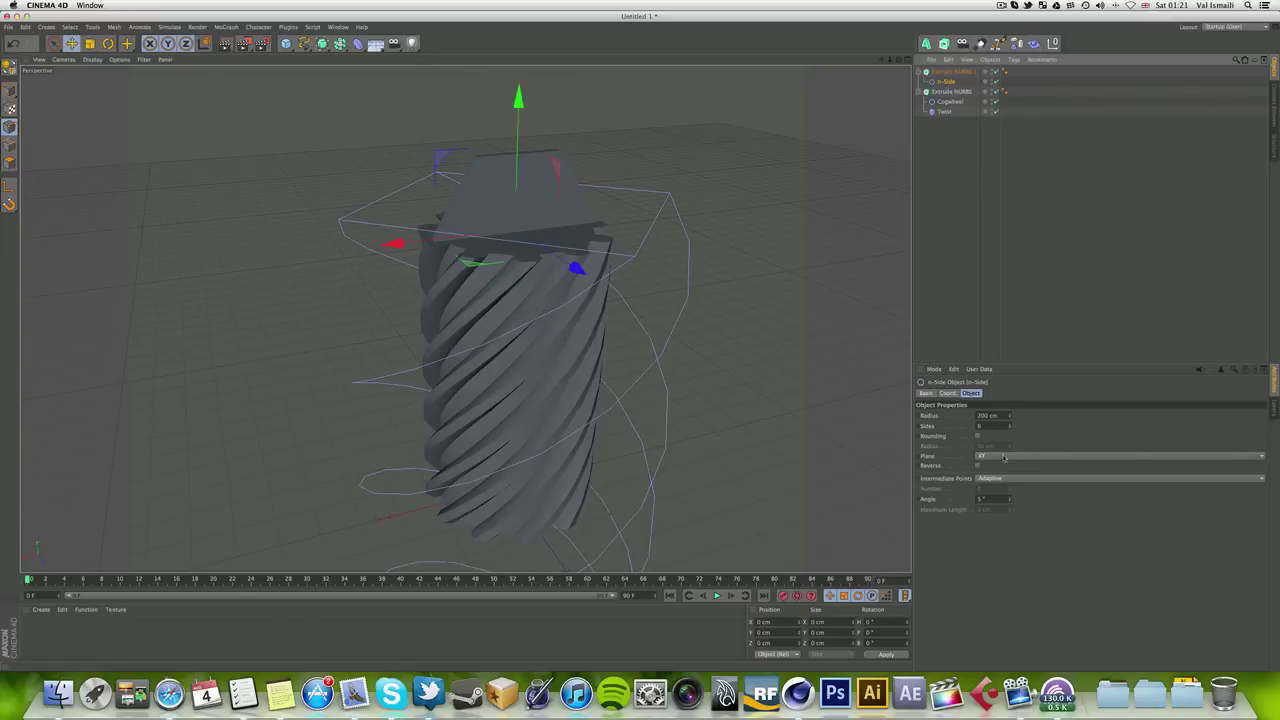
pyautogui.click(1004, 457)
pyautogui.click(1005, 487)
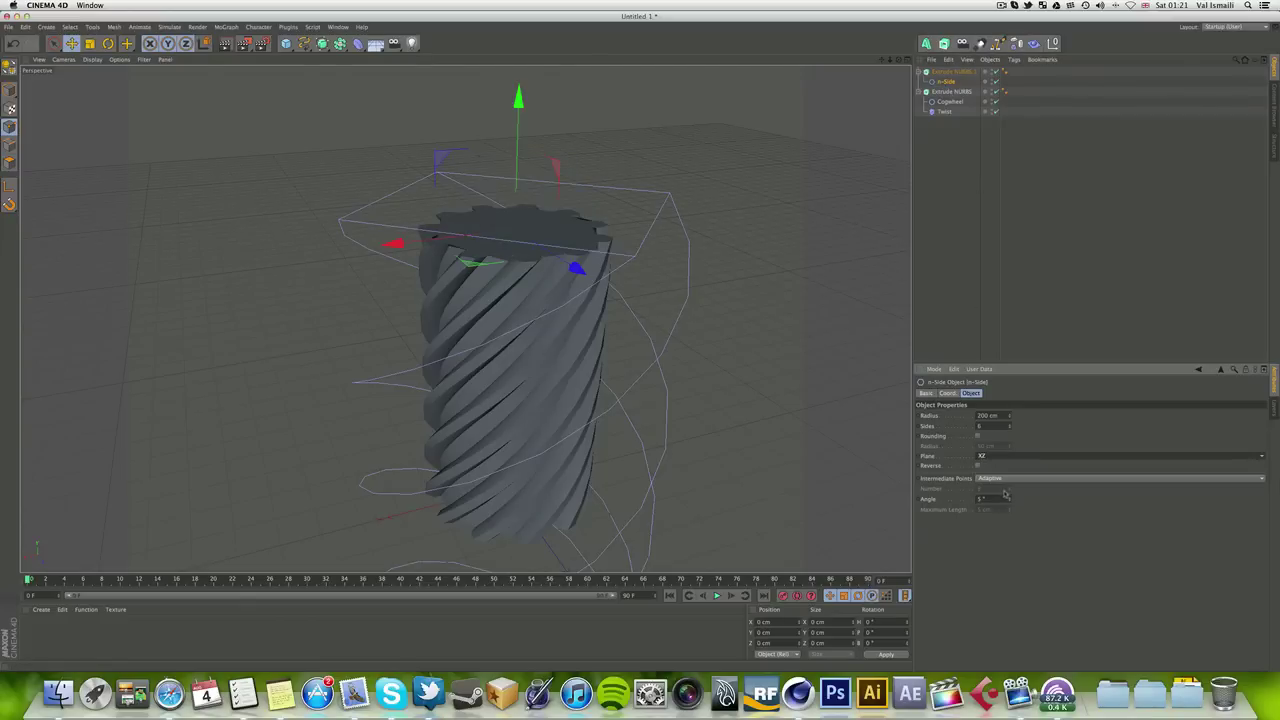
pyautogui.click(951, 72)
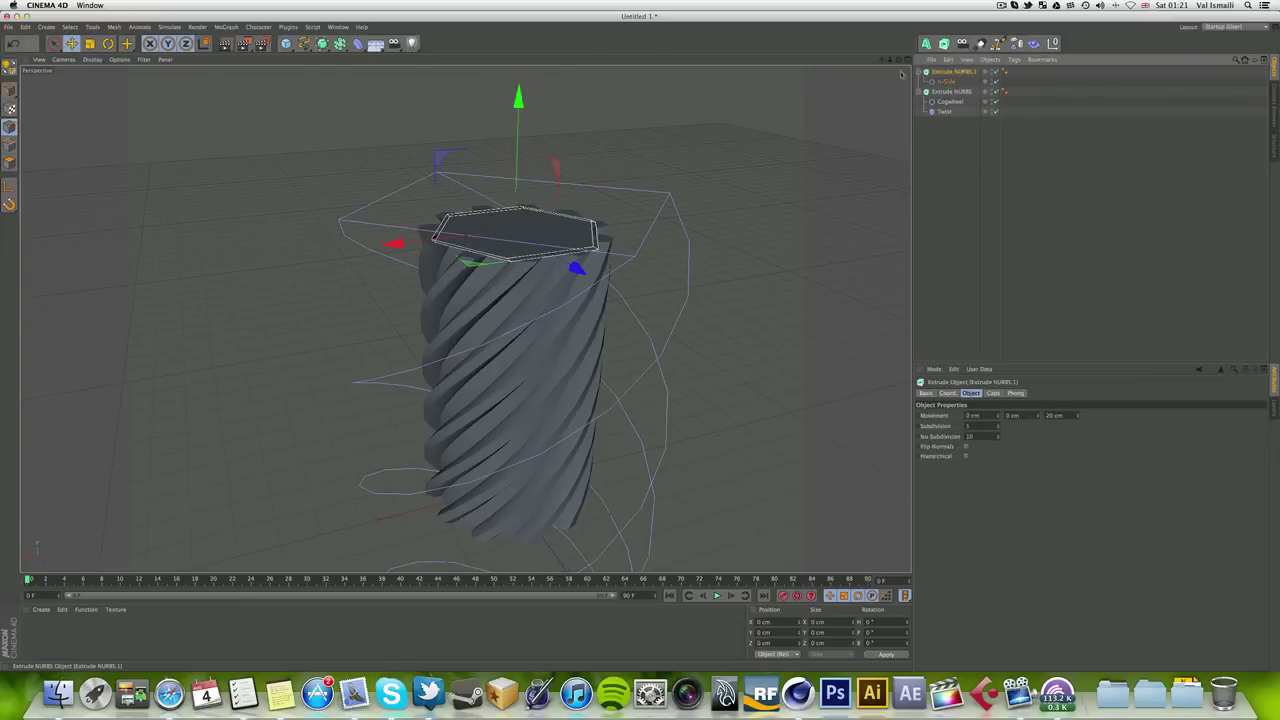
pyautogui.moveTo(521, 111); pyautogui.dragTo(521, 93)
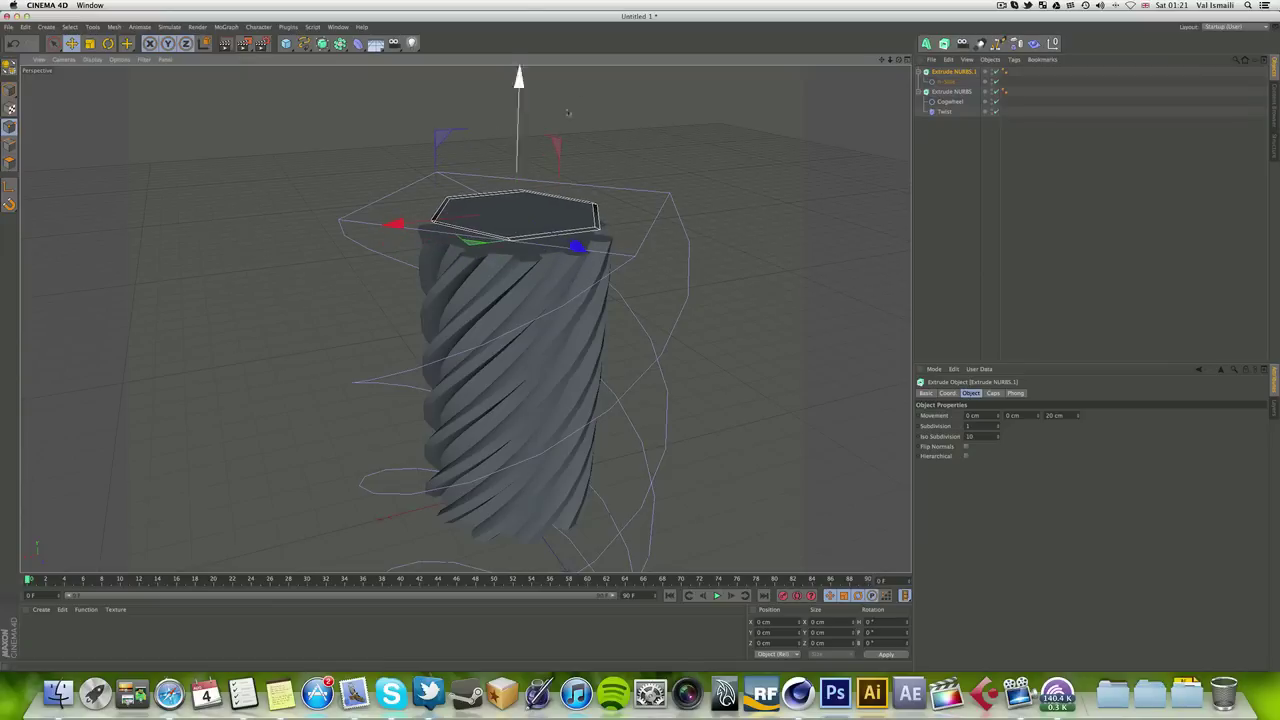
# Step: Set the cap's extrusion movement to 47 cm along Y and 0 cm along Z, raising the cap slightly
pyautogui.doubleClick(1057, 417)
pyautogui.write('0')
pyautogui.press('Return')
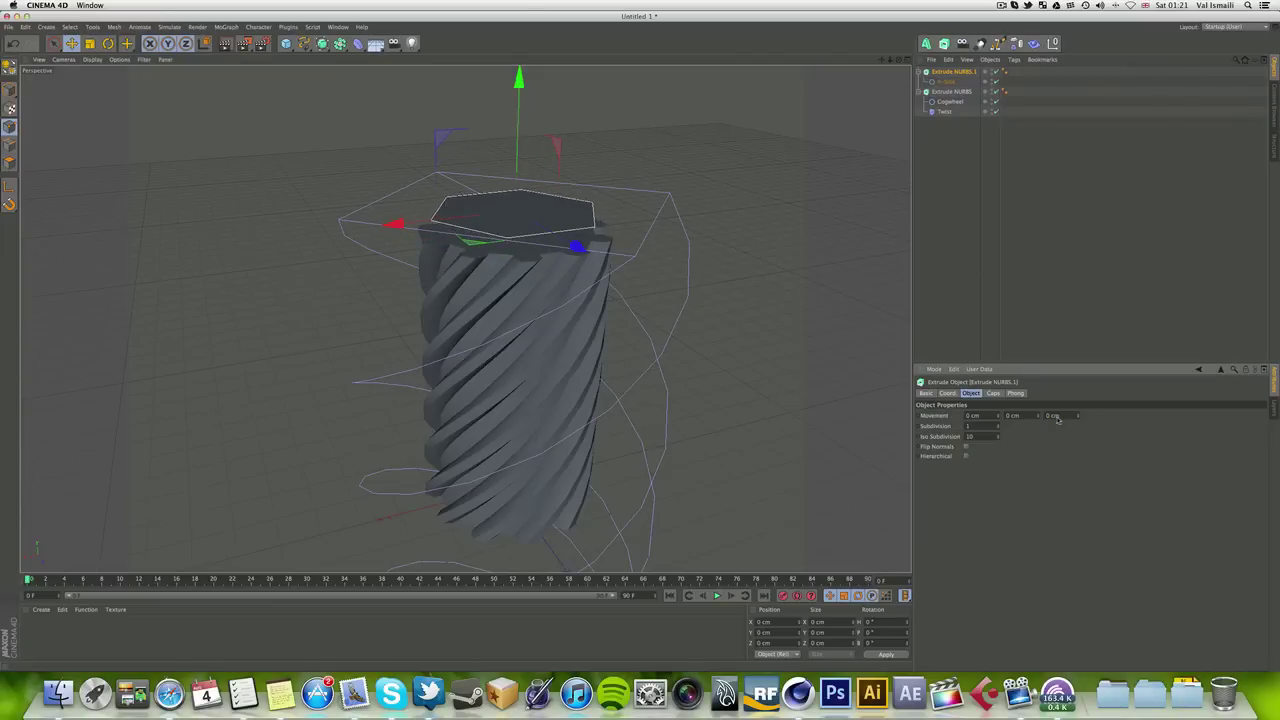
pyautogui.moveTo(1037, 417); pyautogui.dragTo(1037, 383)
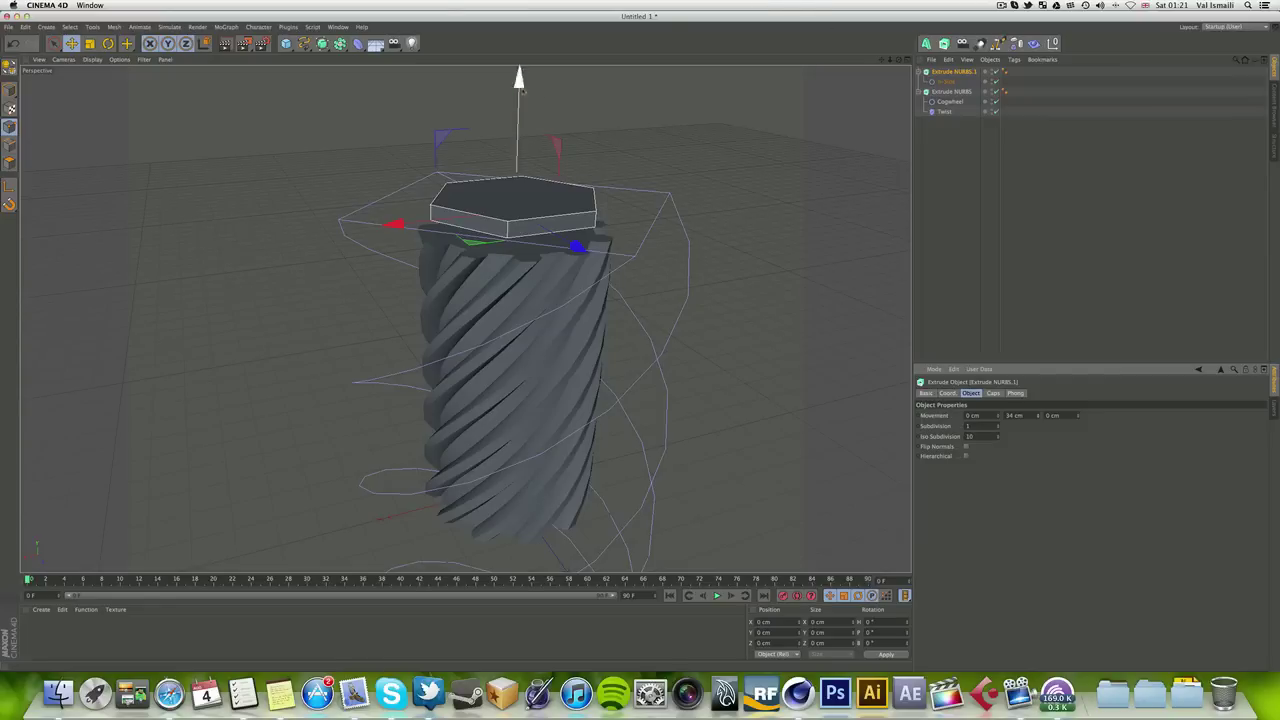
pyautogui.moveTo(520, 89); pyautogui.dragTo(520, 82)
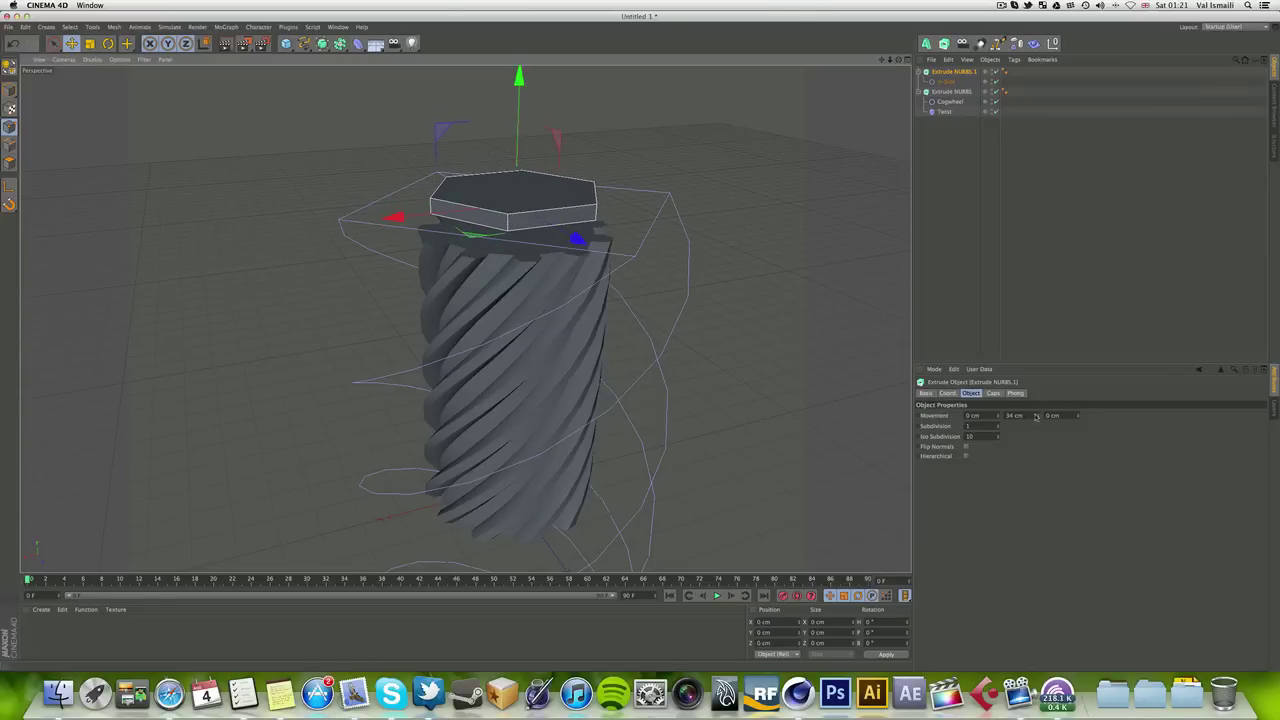
pyautogui.moveTo(1037, 416); pyautogui.dragTo(1037, 405)
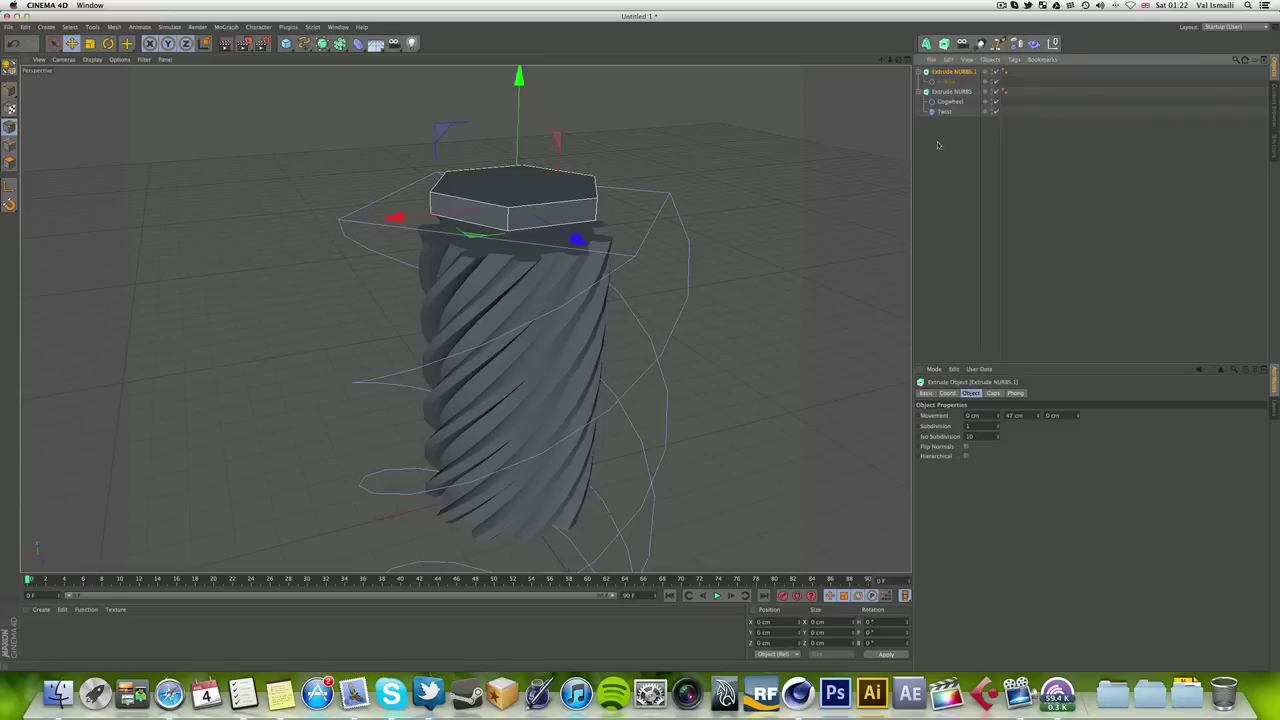
# Step: Increase the n-Side's radius to 306 cm and adjust the cap's height so it sits on the column
pyautogui.click(945, 81)
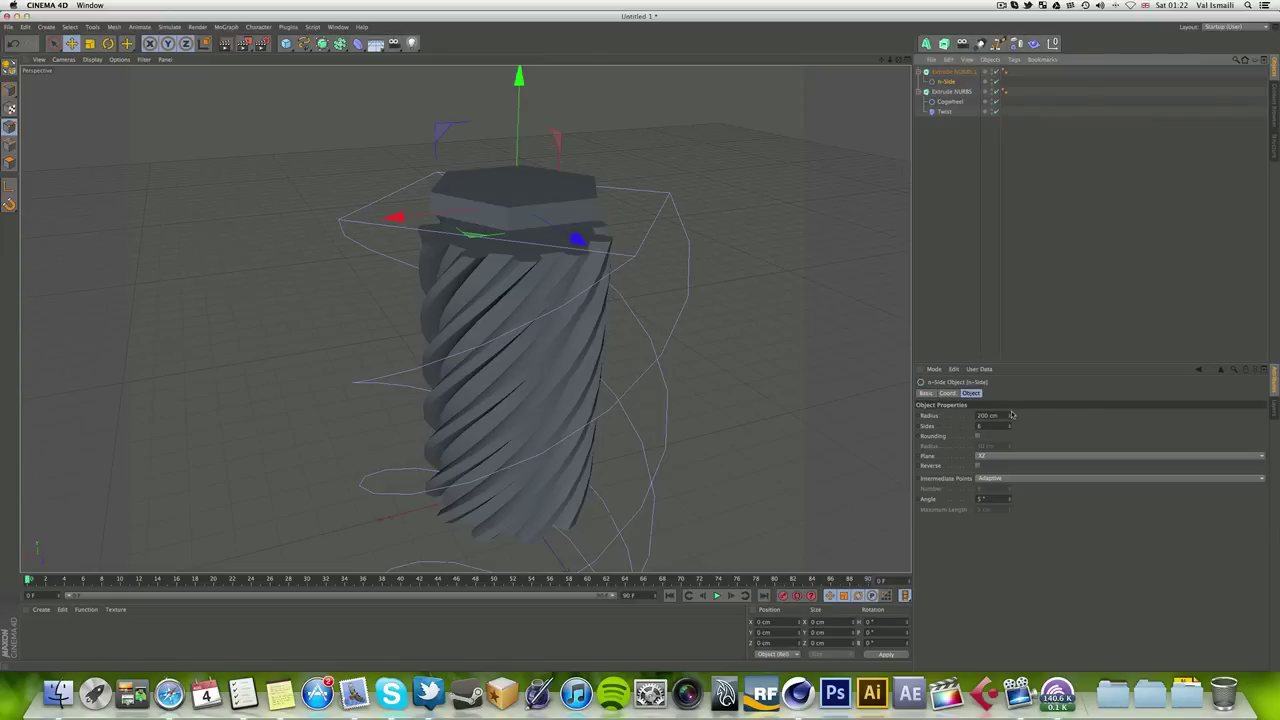
pyautogui.moveTo(898, 59)
pyautogui.mouseDown()
pyautogui.moveTo(890, 110)
pyautogui.moveTo(901, 66)
pyautogui.mouseUp()
pyautogui.keyDown('alt'); pyautogui.moveTo(465, 318); pyautogui.dragTo(465, 318); pyautogui.keyUp('alt')
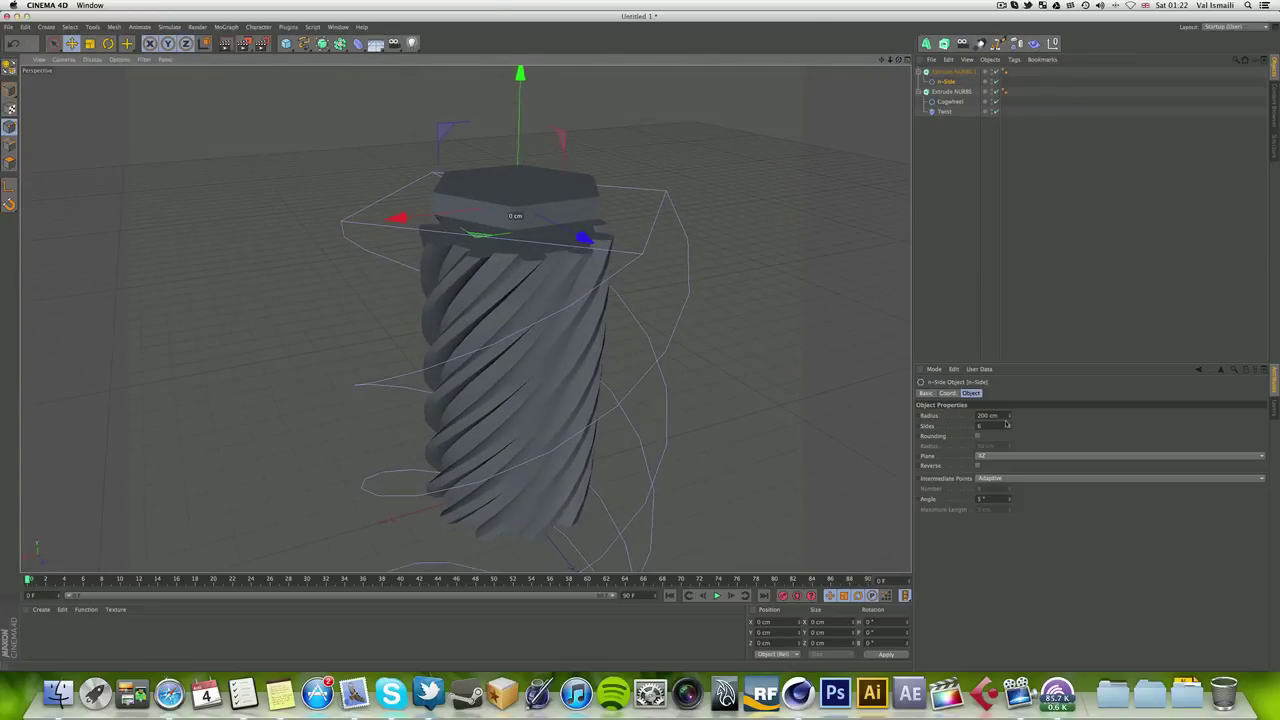
pyautogui.moveTo(1010, 418); pyautogui.dragTo(1015, 400)
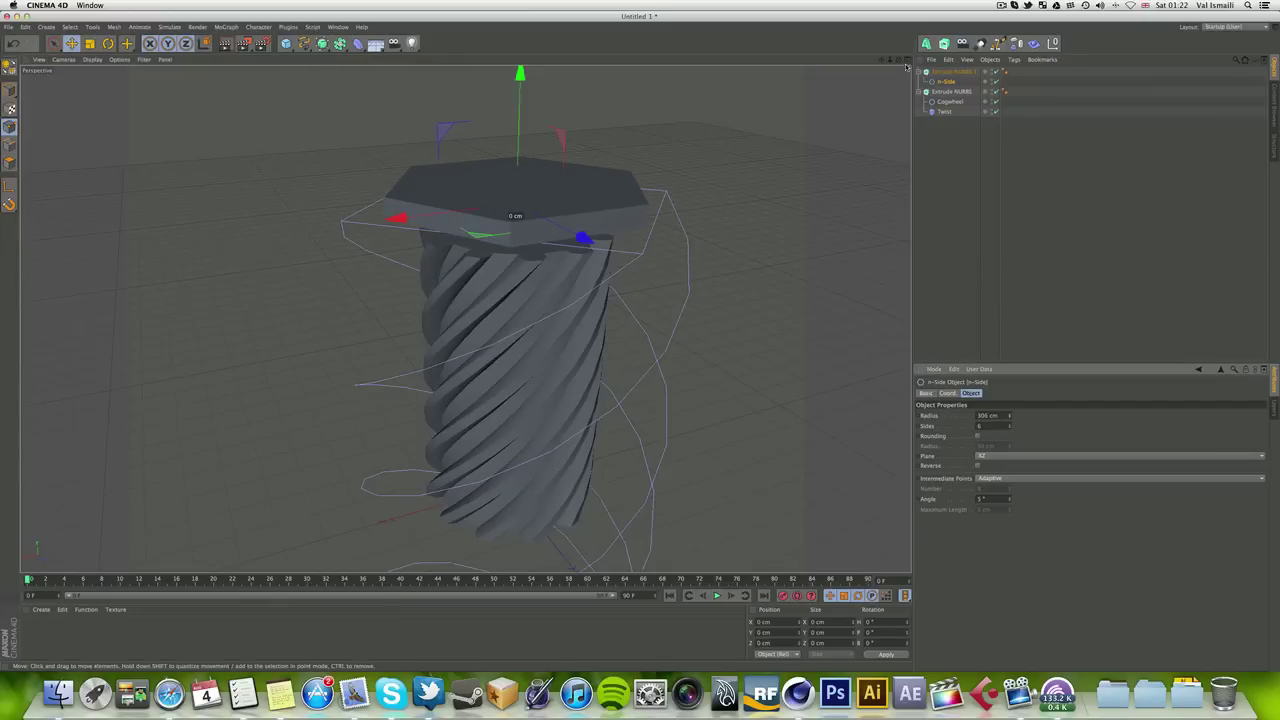
pyautogui.keyDown('alt'); pyautogui.moveTo(465, 318); pyautogui.dragTo(465, 318); pyautogui.keyUp('alt')
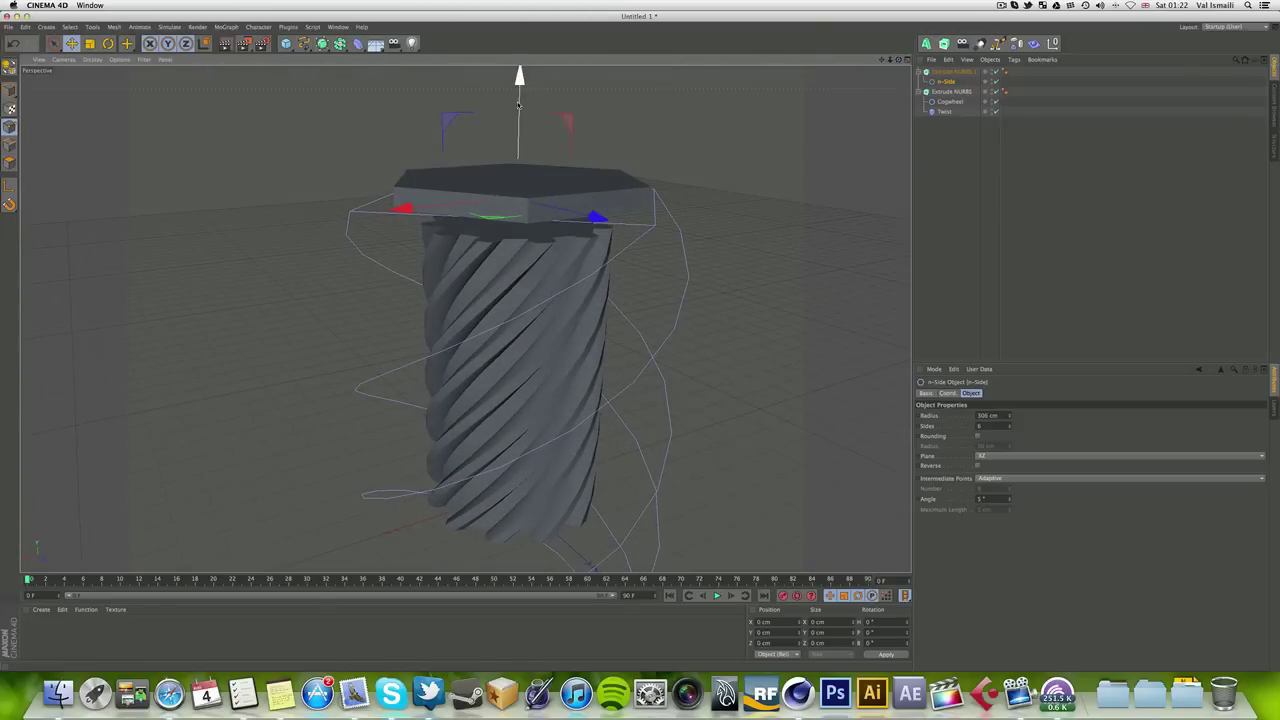
pyautogui.moveTo(519, 100); pyautogui.dragTo(520, 100)
pyautogui.keyDown('alt'); pyautogui.moveTo(465, 318); pyautogui.dragTo(465, 318); pyautogui.keyUp('alt')
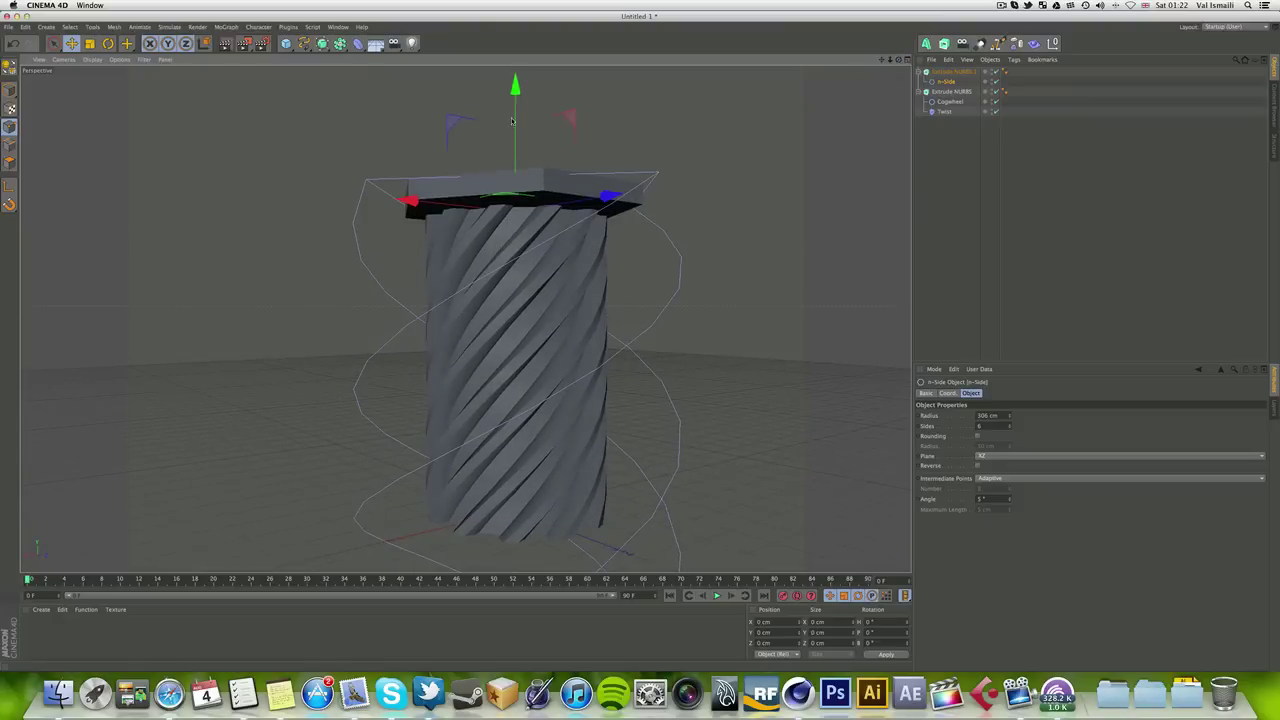
pyautogui.moveTo(516, 92); pyautogui.dragTo(516, 96)
# Step: Set the cap's n-Side spline to 11 sides
pyautogui.keyDown('alt'); pyautogui.moveTo(465, 318); pyautogui.dragTo(465, 318); pyautogui.keyUp('alt')
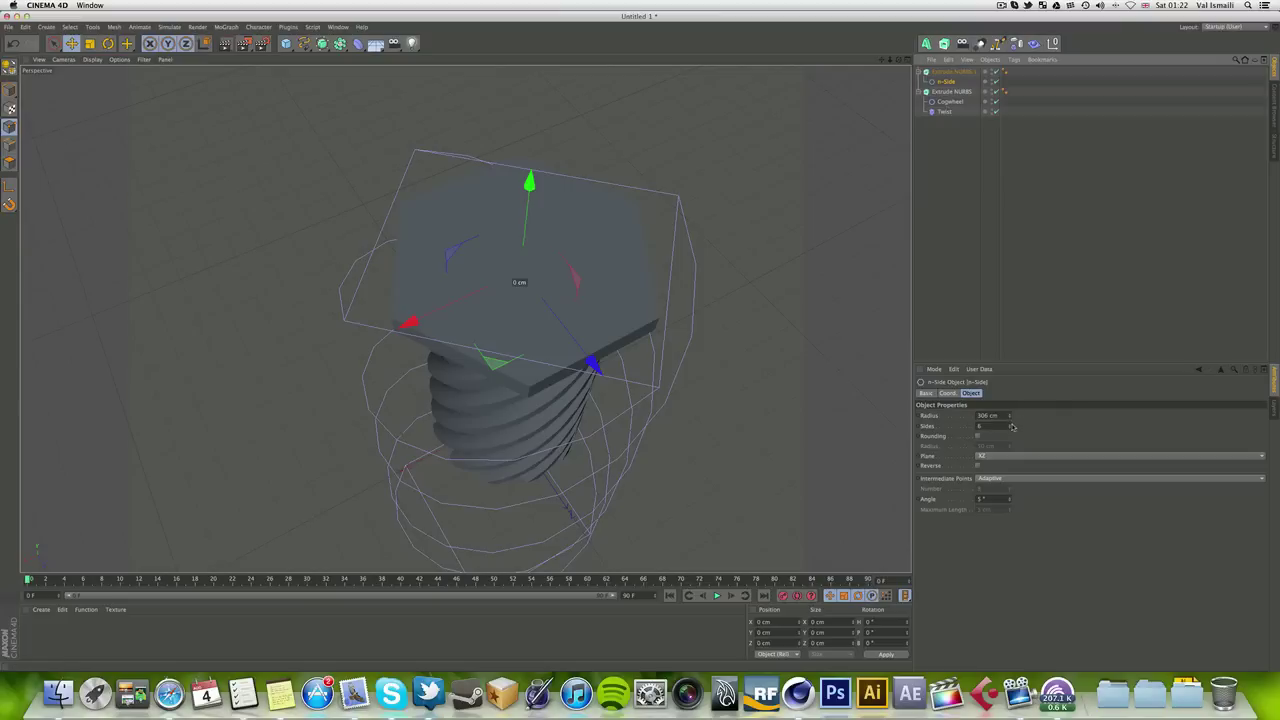
pyautogui.moveTo(1012, 427); pyautogui.dragTo(1012, 427)
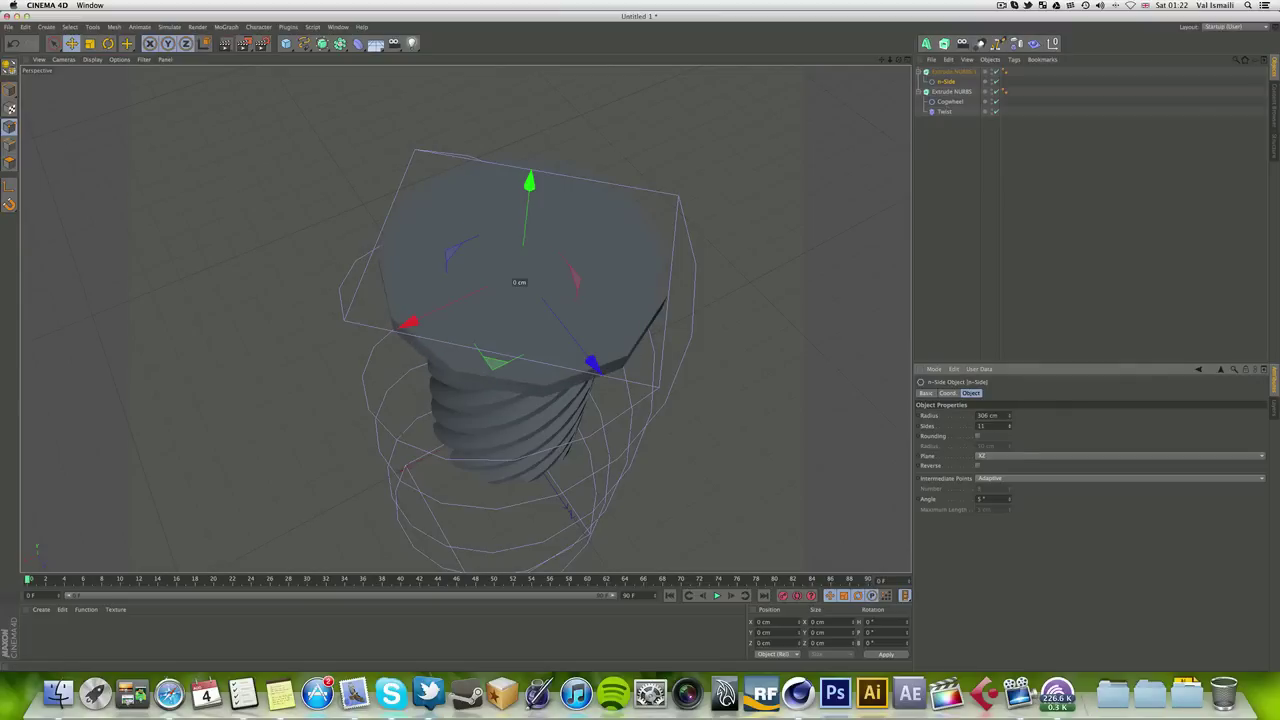
pyautogui.moveTo(898, 60); pyautogui.dragTo(898, 60)
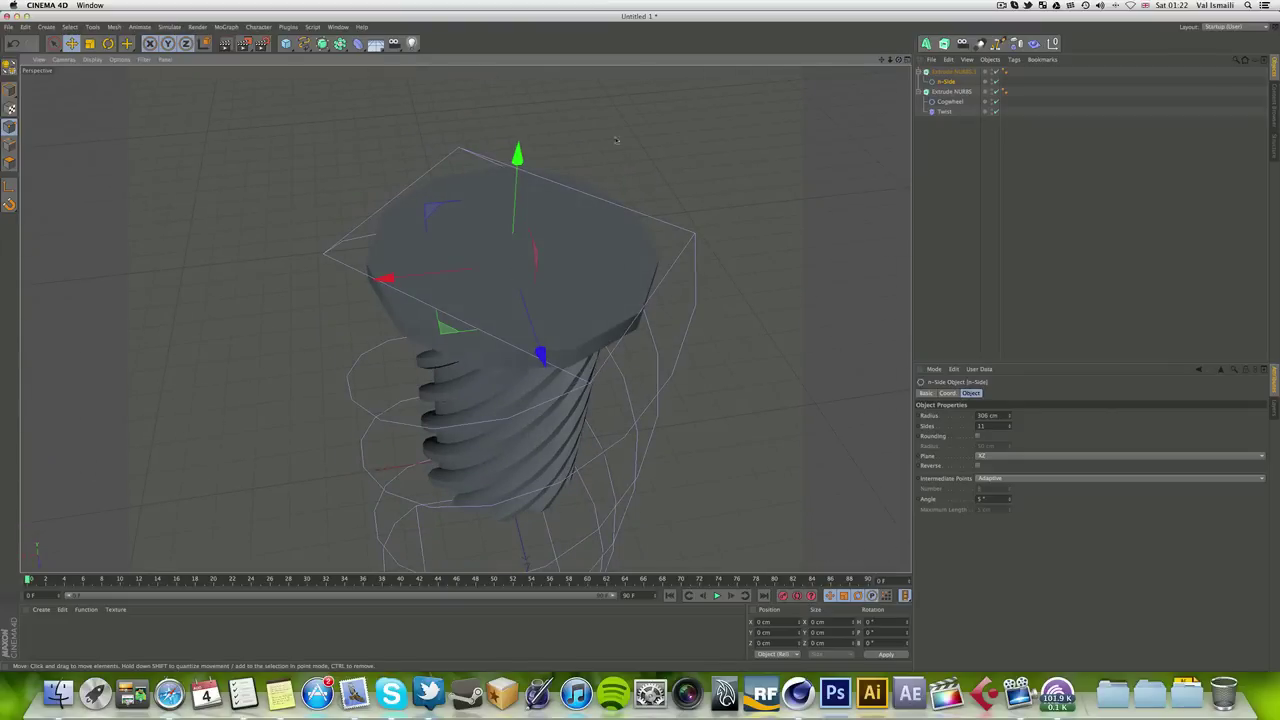
pyautogui.click(357, 43)
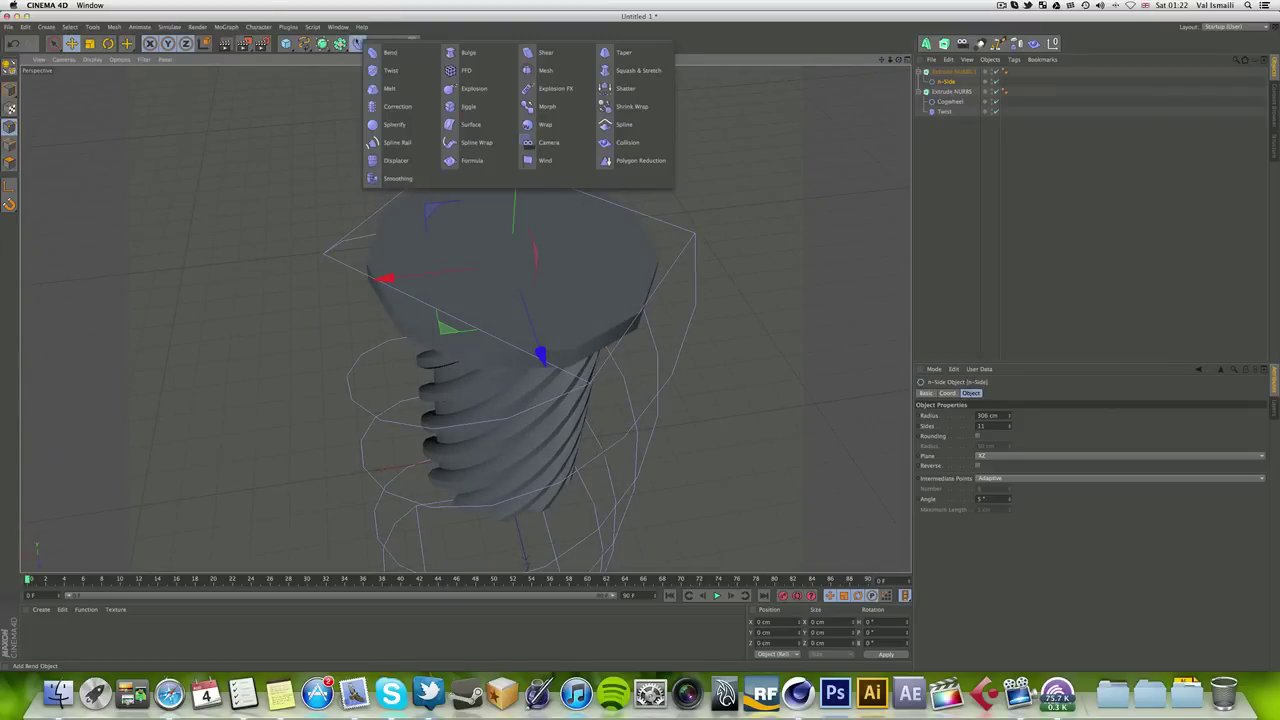
pyautogui.click(336, 13)
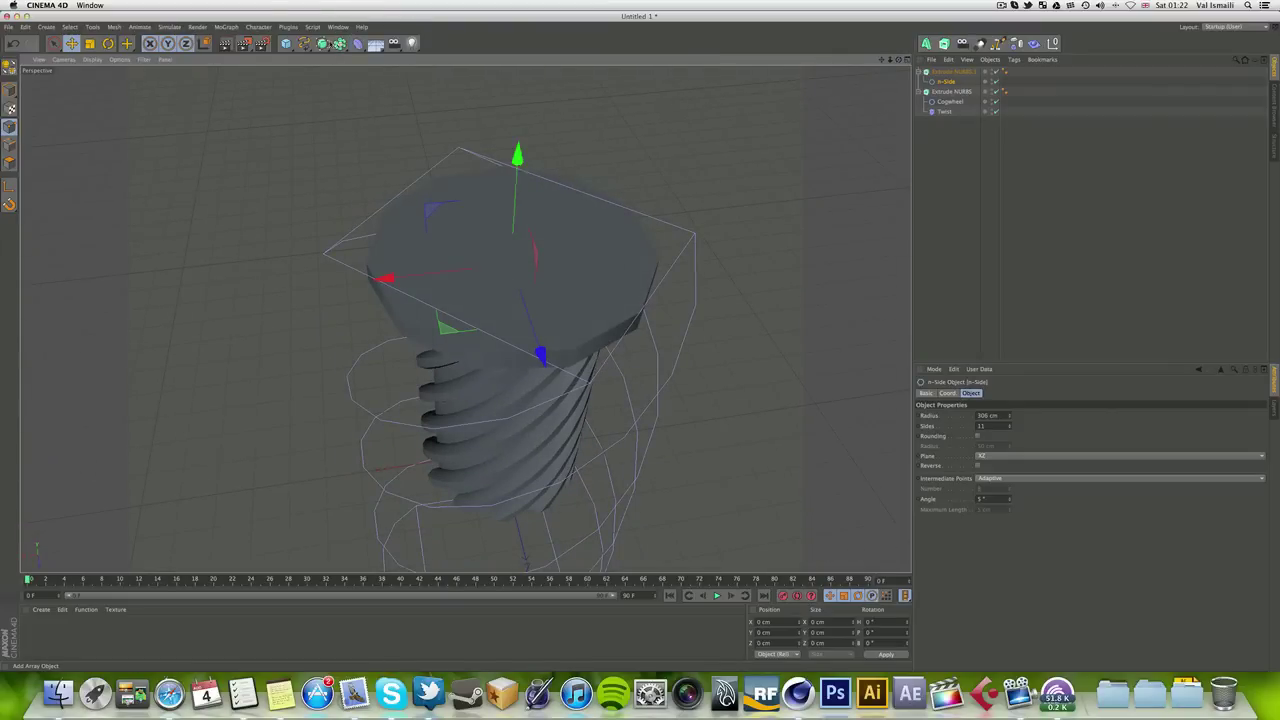
pyautogui.click(1001, 5)
pyautogui.click(1001, 5)
pyautogui.click(339, 43)
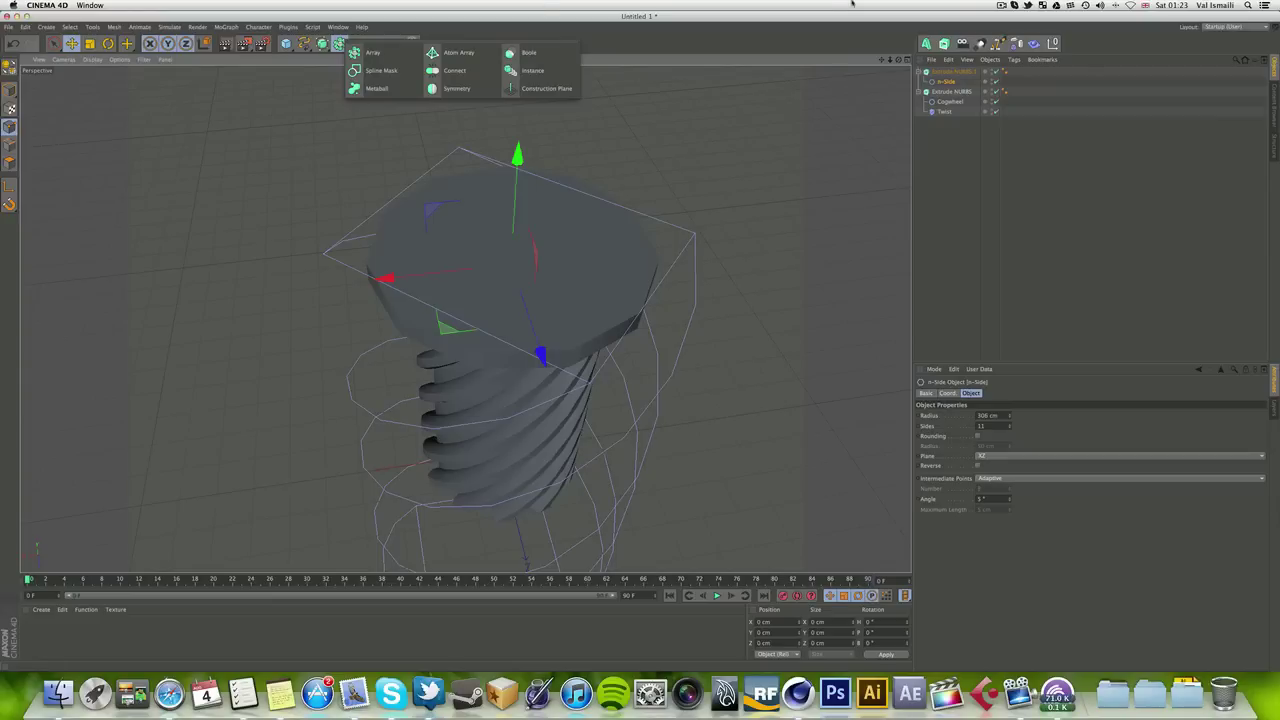
pyautogui.click(1000, 6)
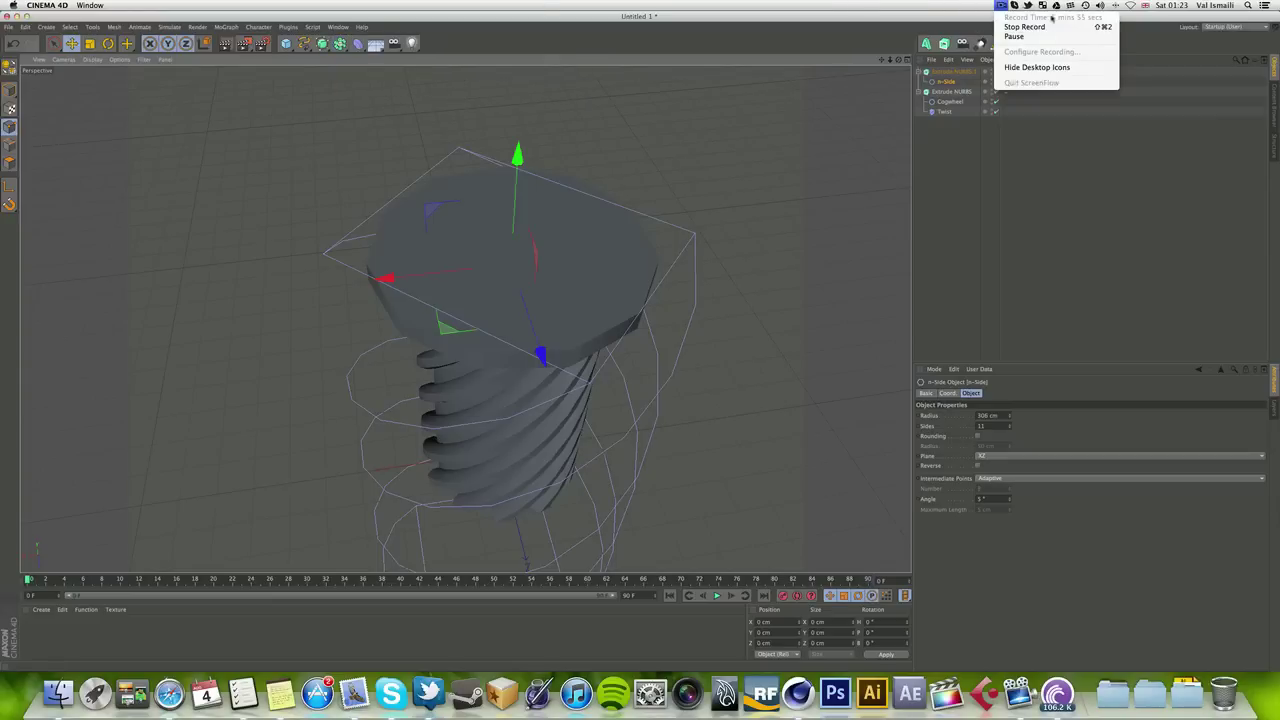
pyautogui.click(1001, 5)
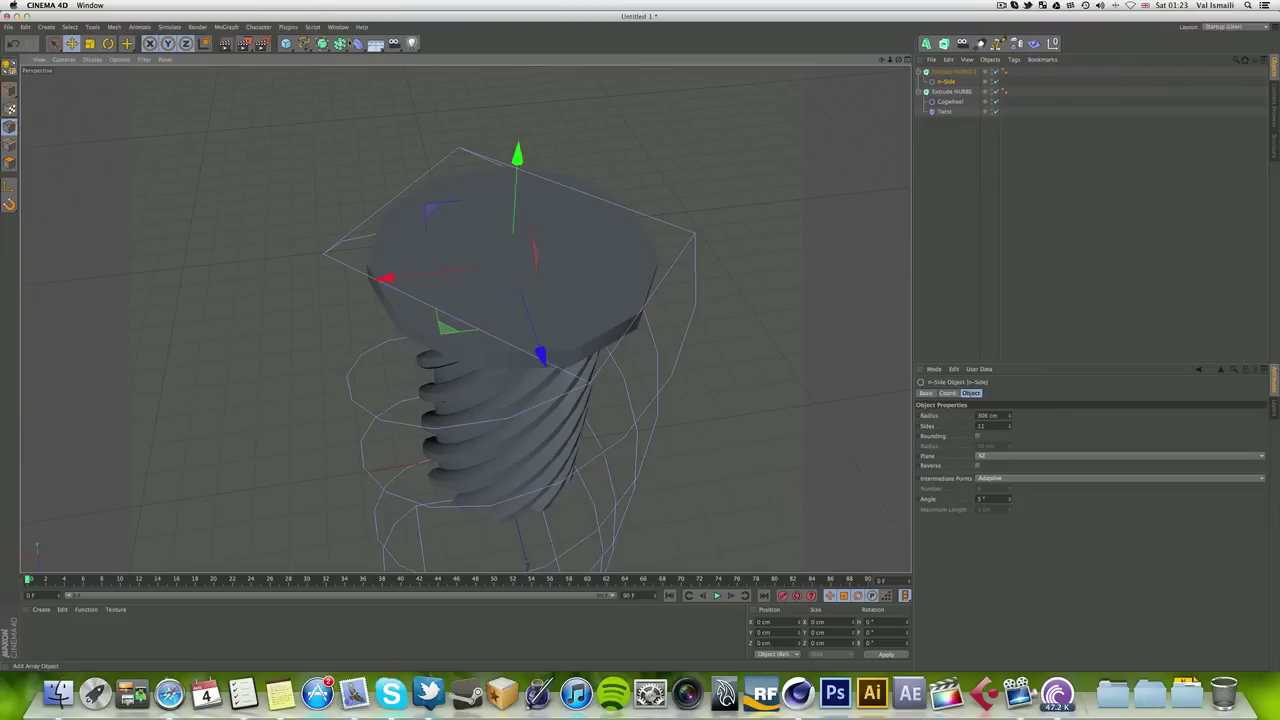
pyautogui.click(340, 43)
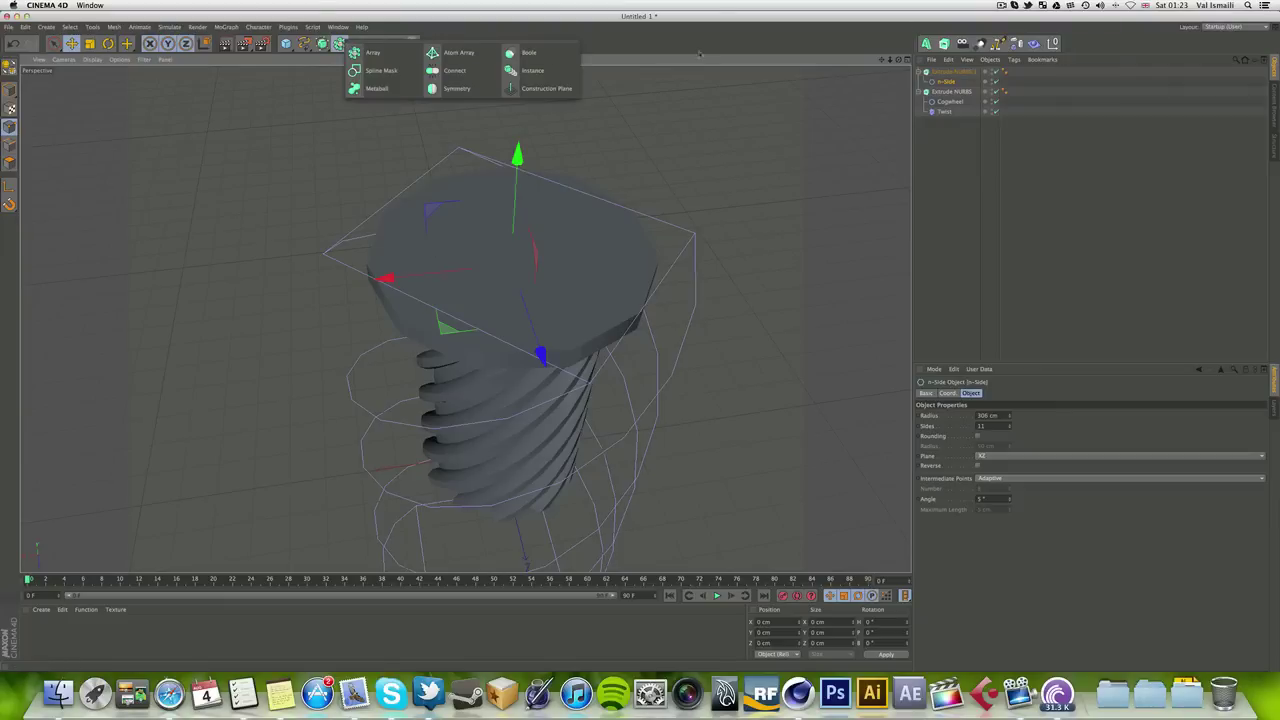
pyautogui.click(963, 164)
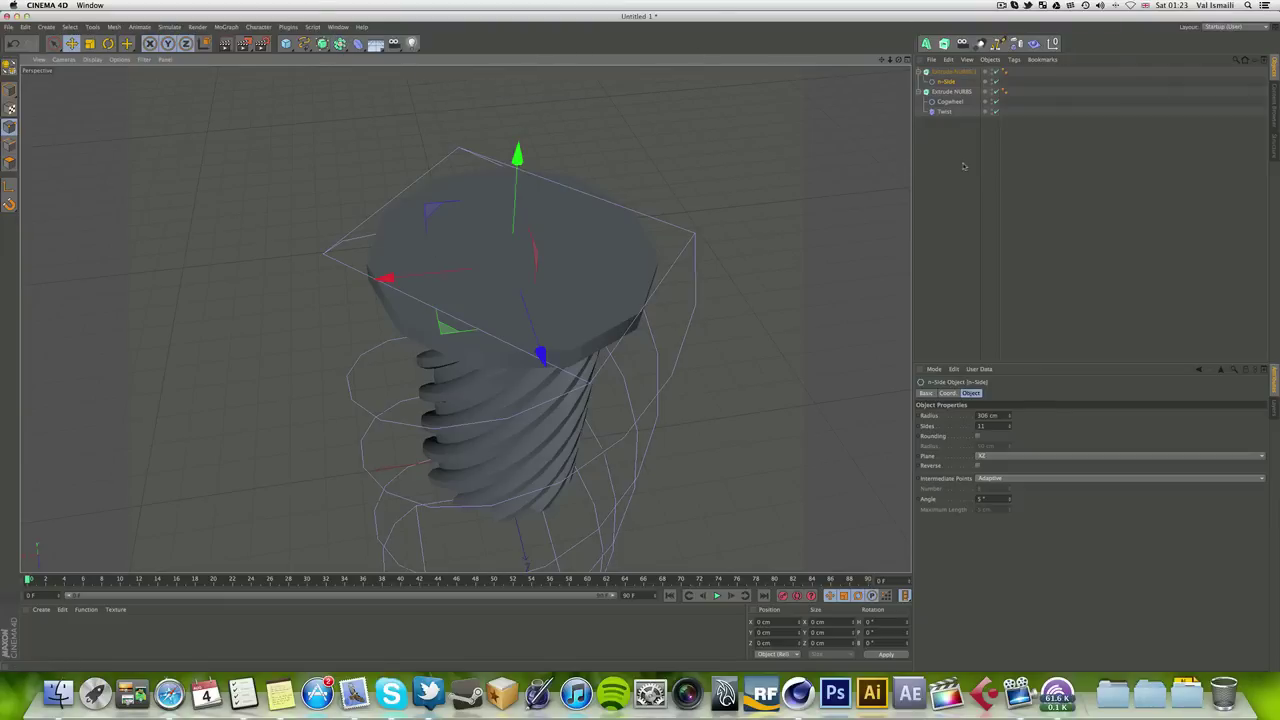
# Step: Add a Boole object to the scene
pyautogui.click(950, 72)
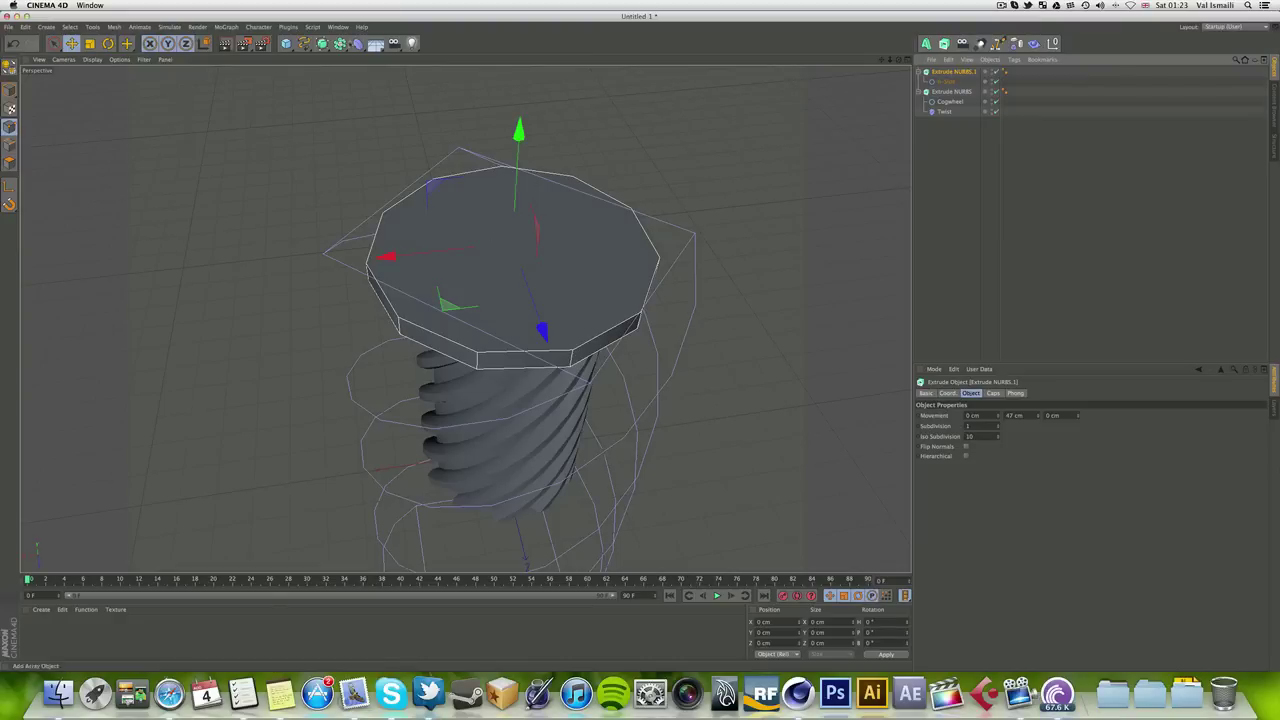
pyautogui.moveTo(358, 45); pyautogui.dragTo(535, 55)
pyautogui.click(533, 53)
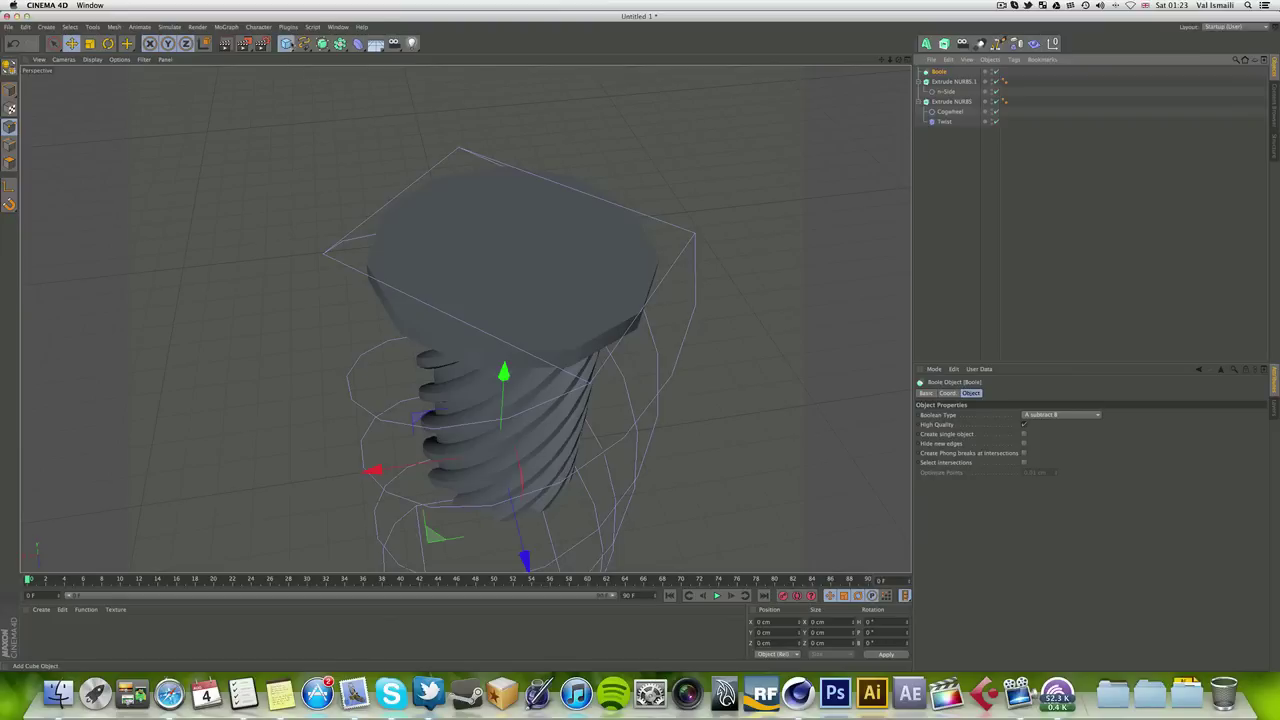
# Step: Add a Torus and move it up about 856 cm along Y onto the column's cap
pyautogui.click(286, 43)
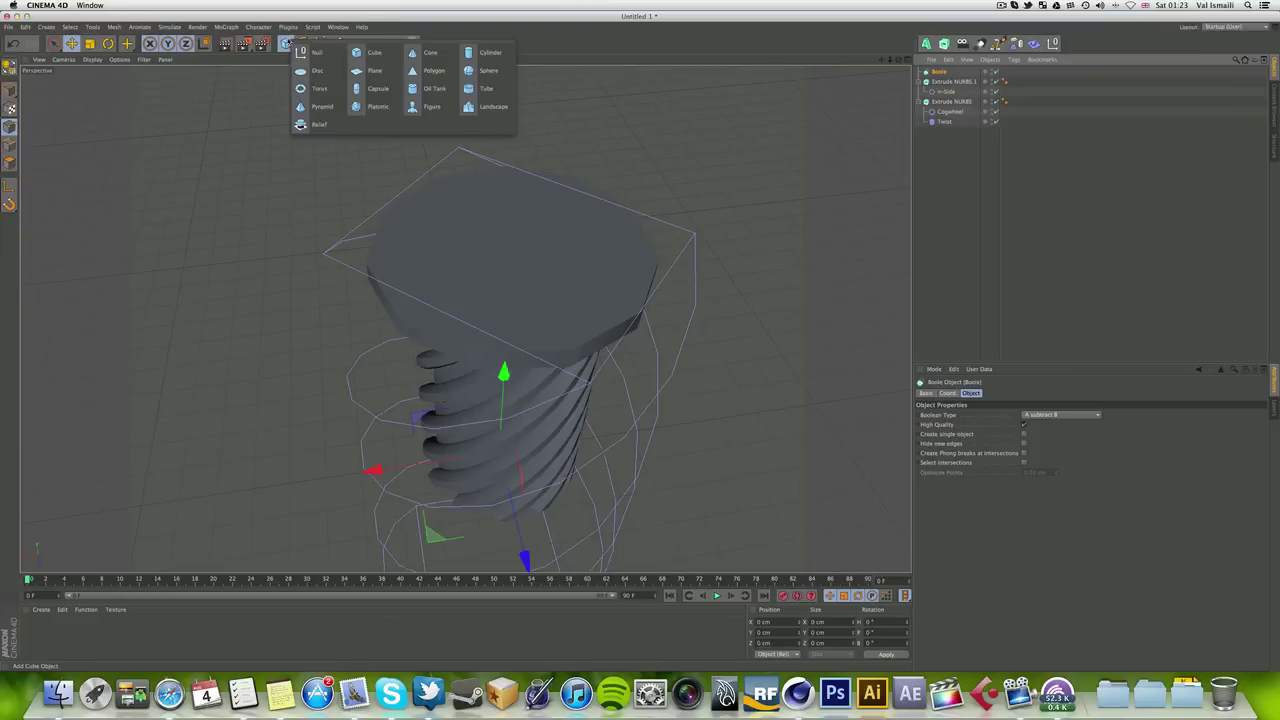
pyautogui.click(318, 88)
pyautogui.moveTo(503, 376); pyautogui.dragTo(519, 118)
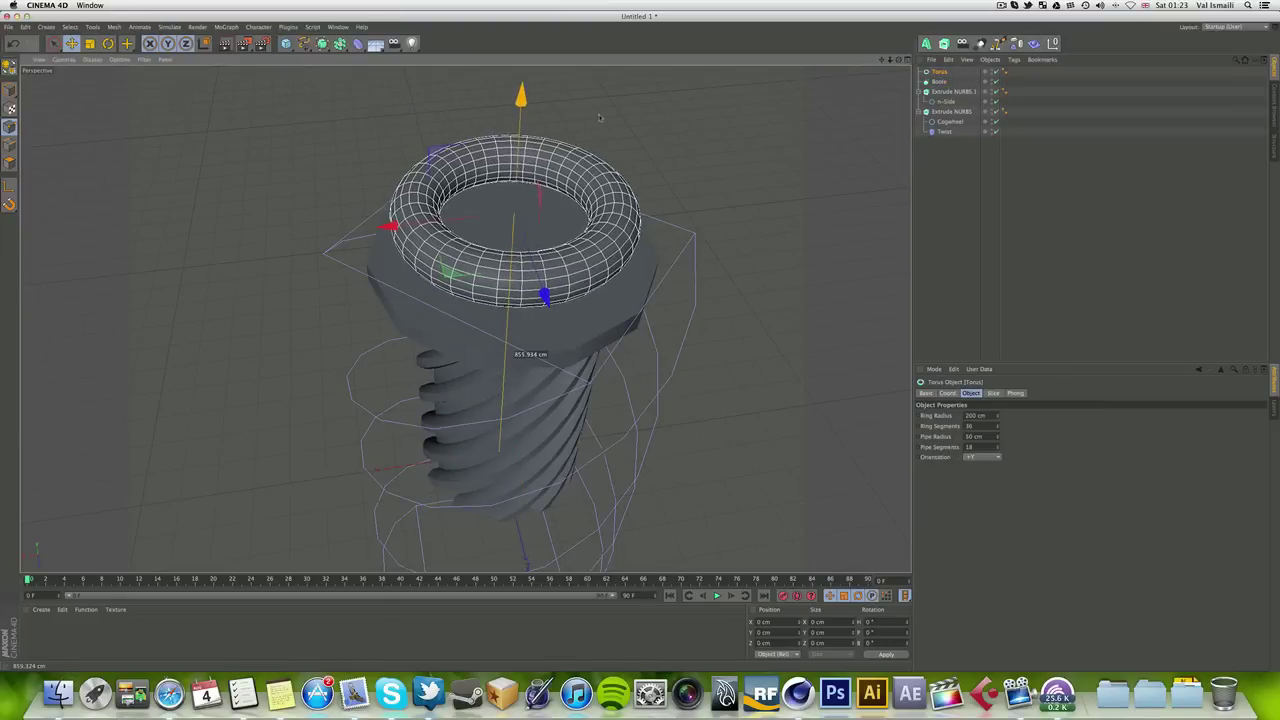
# Step: Rotate the torus upright so it stands on edge over the cap, and raise it until only its lower part meets the cap
pyautogui.moveTo(898, 59); pyautogui.dragTo(898, 26)
pyautogui.moveTo(564, 118); pyautogui.dragTo(564, 118)
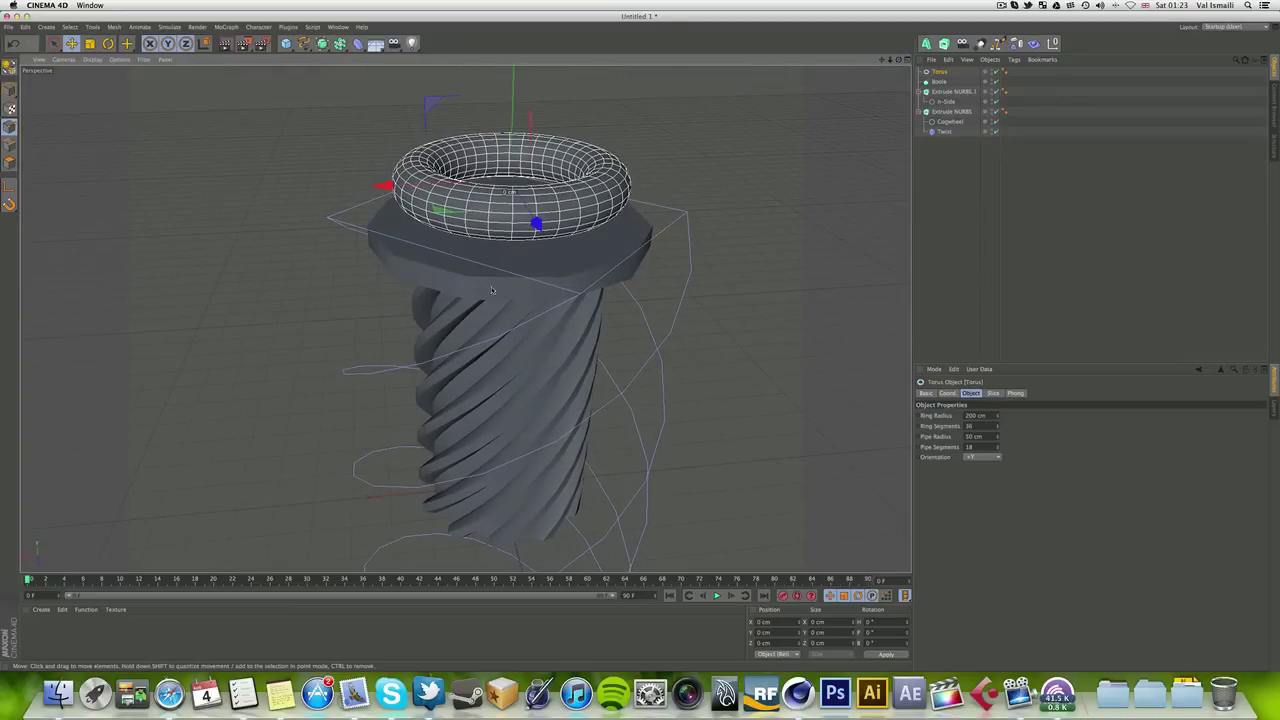
pyautogui.moveTo(882, 62); pyautogui.dragTo(861, 202)
pyautogui.press('r')
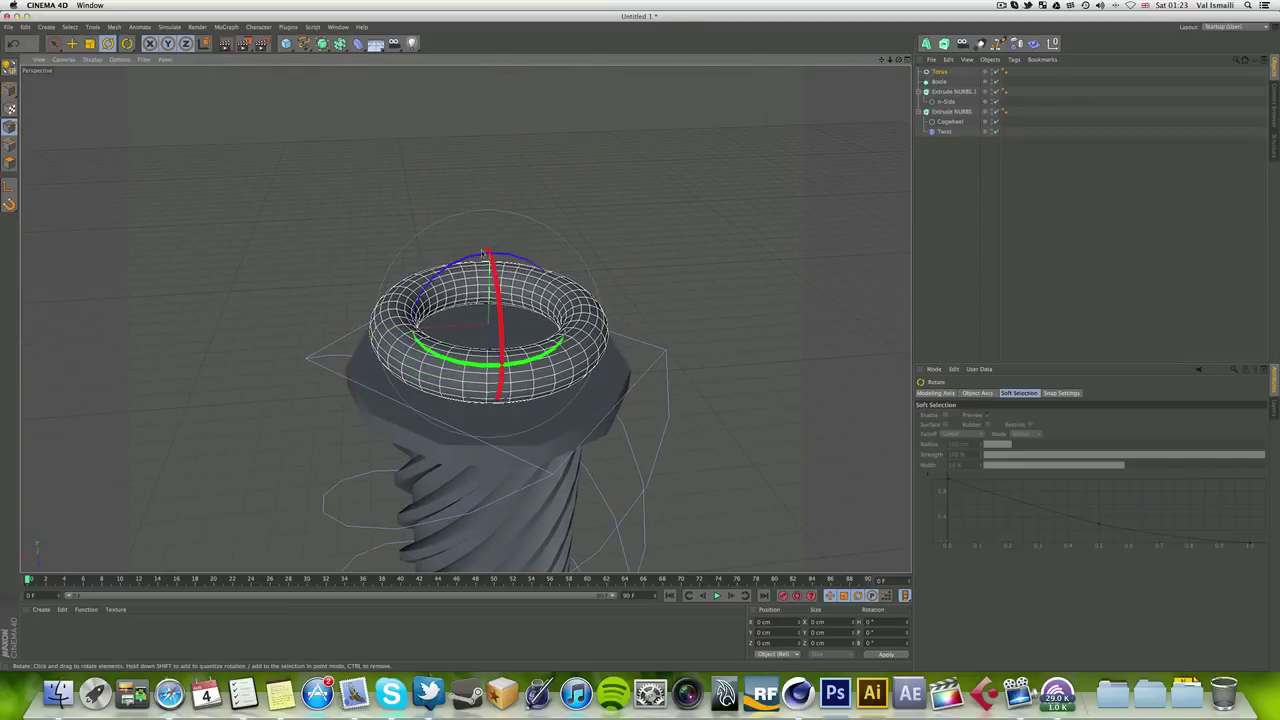
pyautogui.keyDown('shift'); pyautogui.moveTo(447, 266); pyautogui.dragTo(596, 254); pyautogui.keyUp('shift')
pyautogui.press('e')
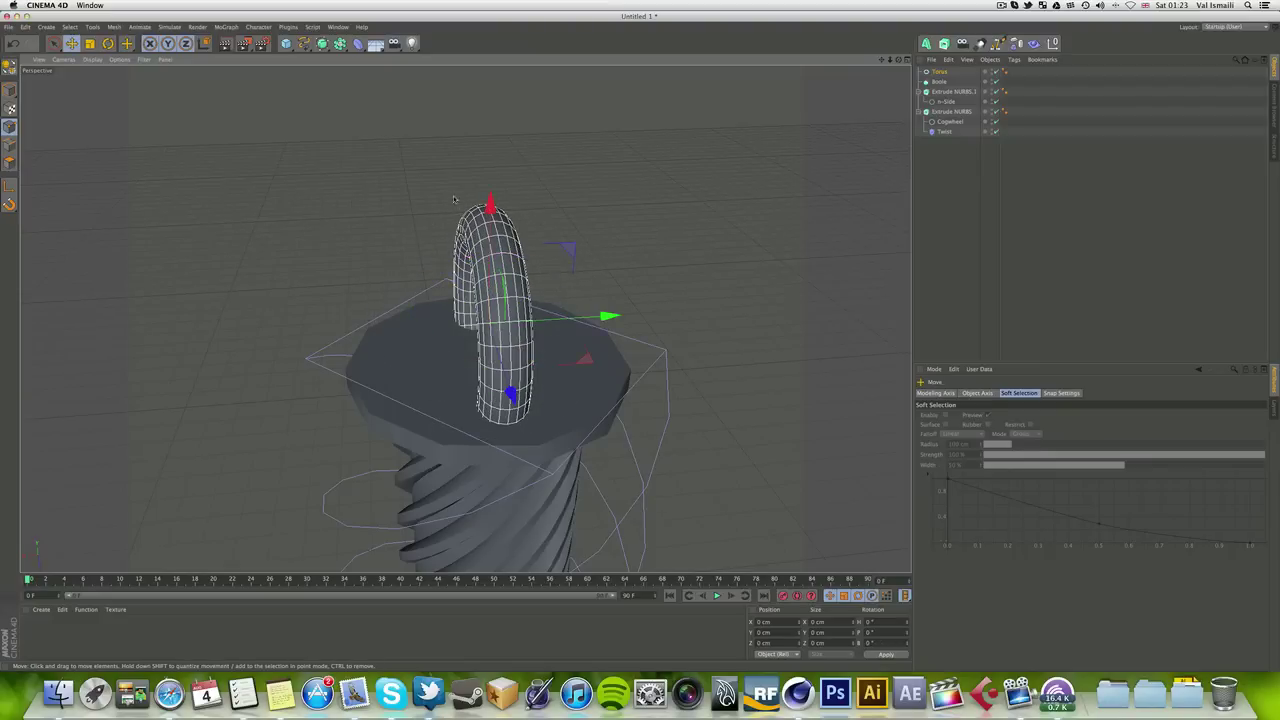
pyautogui.moveTo(490, 204); pyautogui.dragTo(490, 156)
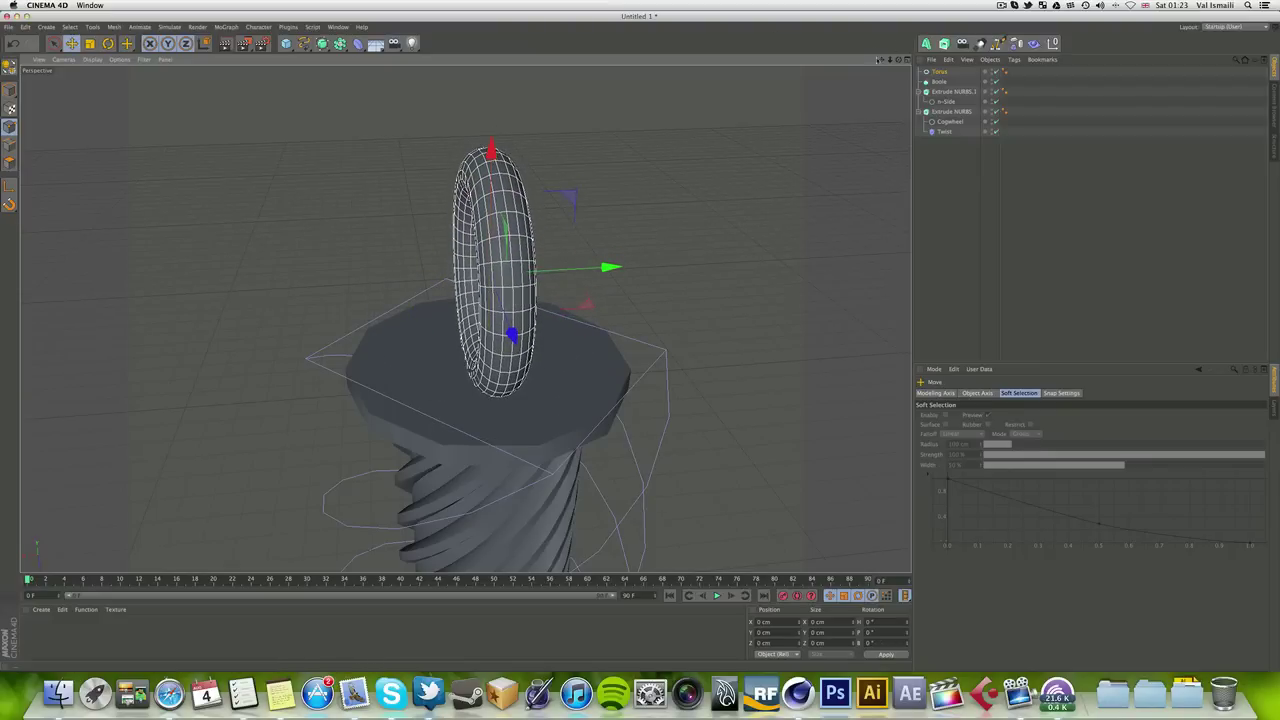
# Step: Set the torus's ring radius to 225 cm and pipe radius to 48 cm, and raise it slightly above the cap
pyautogui.moveTo(898, 59); pyautogui.dragTo(866, 70)
pyautogui.keyDown('alt'); pyautogui.moveTo(464, 318); pyautogui.dragTo(465, 318); pyautogui.keyUp('alt')
pyautogui.click(939, 71)
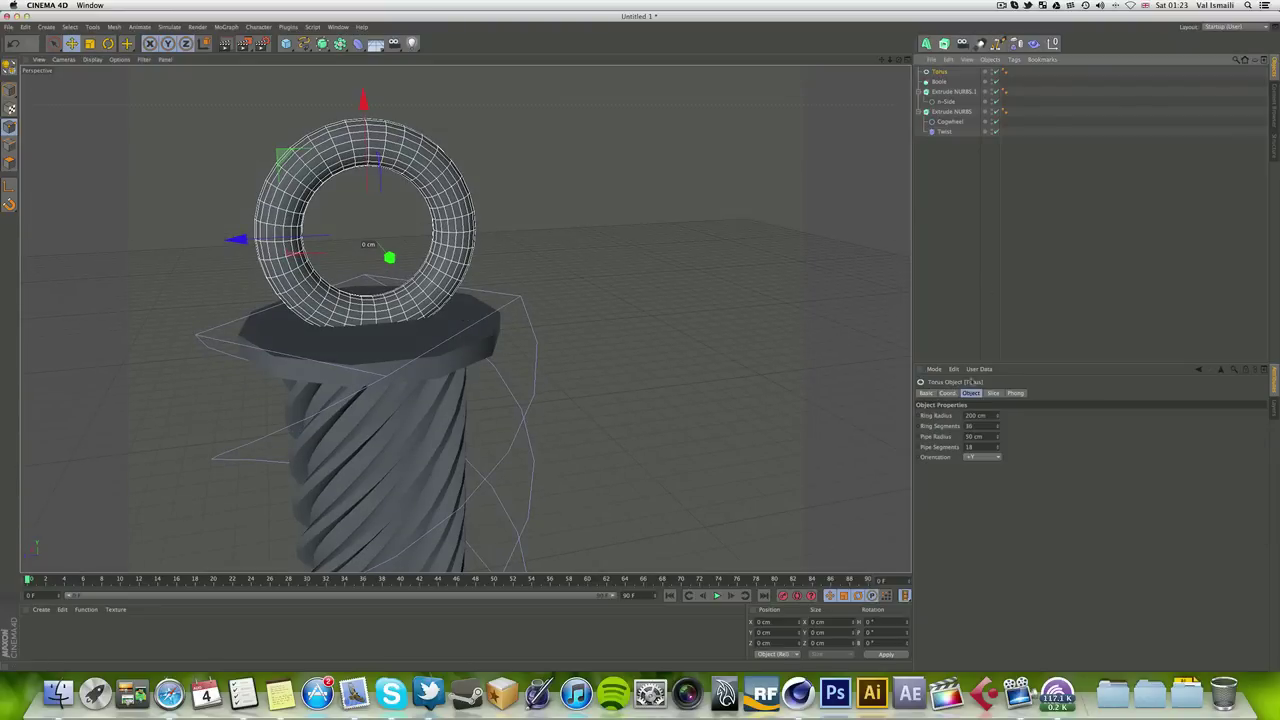
pyautogui.moveTo(999, 415); pyautogui.dragTo(992, 400)
pyautogui.keyDown('alt'); pyautogui.moveTo(465, 318); pyautogui.dragTo(465, 318); pyautogui.keyUp('alt')
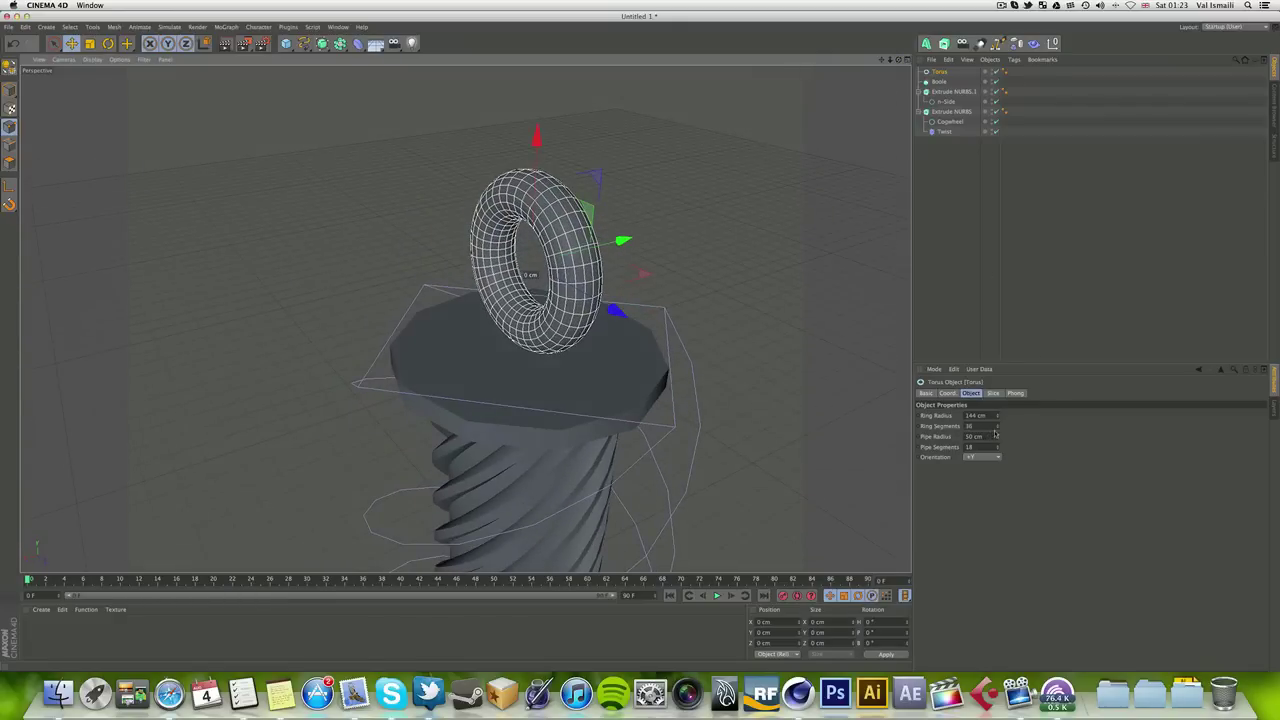
pyautogui.moveTo(998, 441)
pyautogui.mouseDown()
pyautogui.moveTo(998, 452)
pyautogui.moveTo(998, 400)
pyautogui.moveTo(997, 428)
pyautogui.mouseUp()
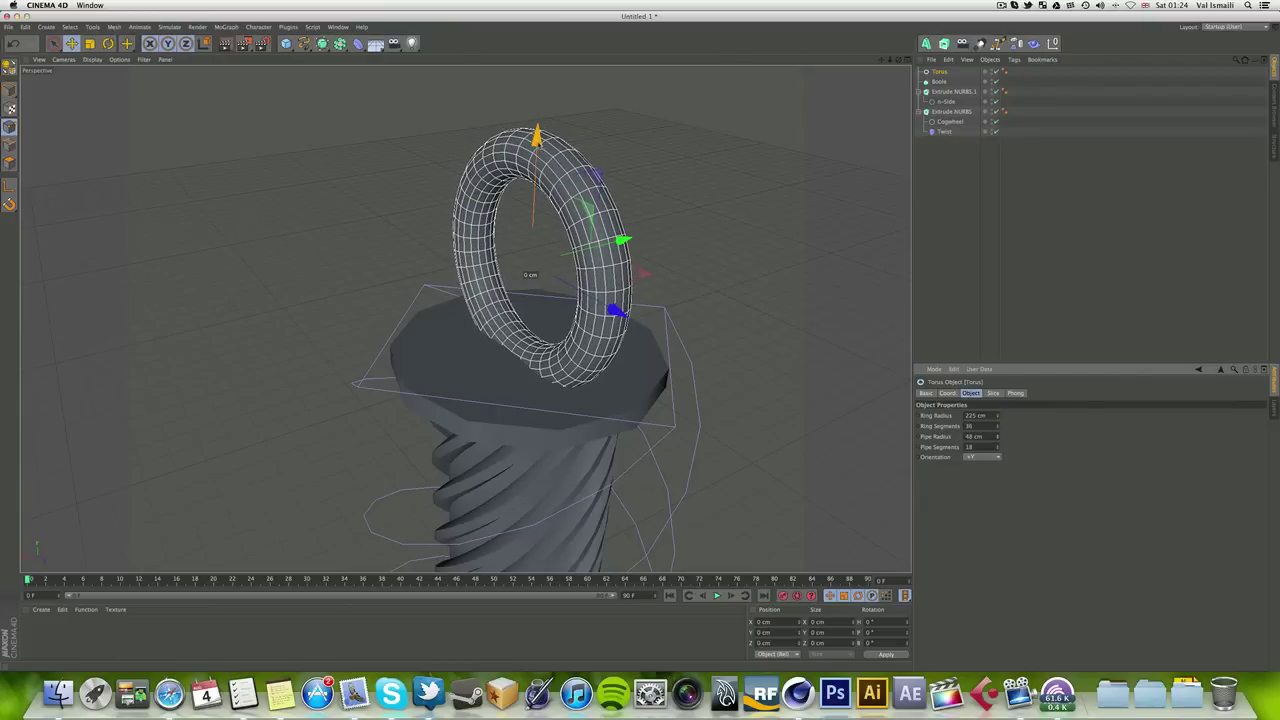
pyautogui.moveTo(537, 137); pyautogui.dragTo(537, 130)
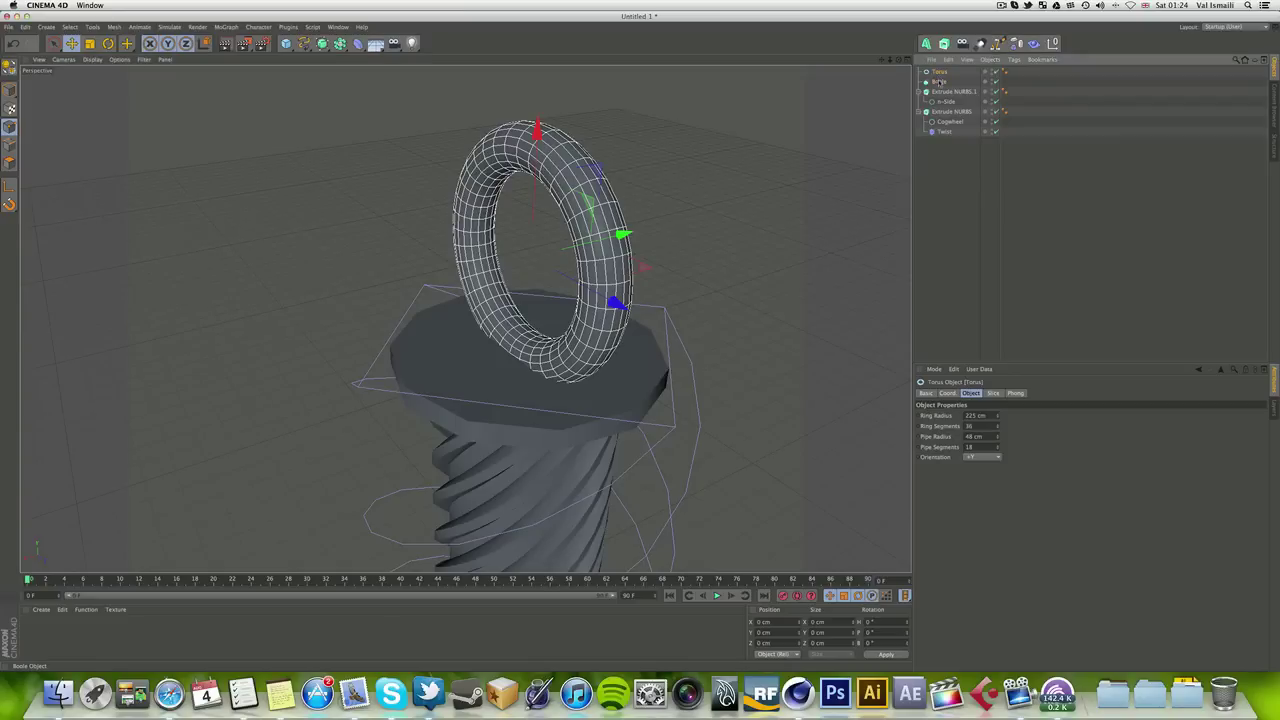
# Step: Nest the cap's Extrude NURBS and the torus in the Boole, with the cap first so the torus is subtracted from it
pyautogui.moveTo(938, 78); pyautogui.dragTo(938, 86)
pyautogui.click(939, 91)
pyautogui.click(940, 81)
pyautogui.click(948, 91)
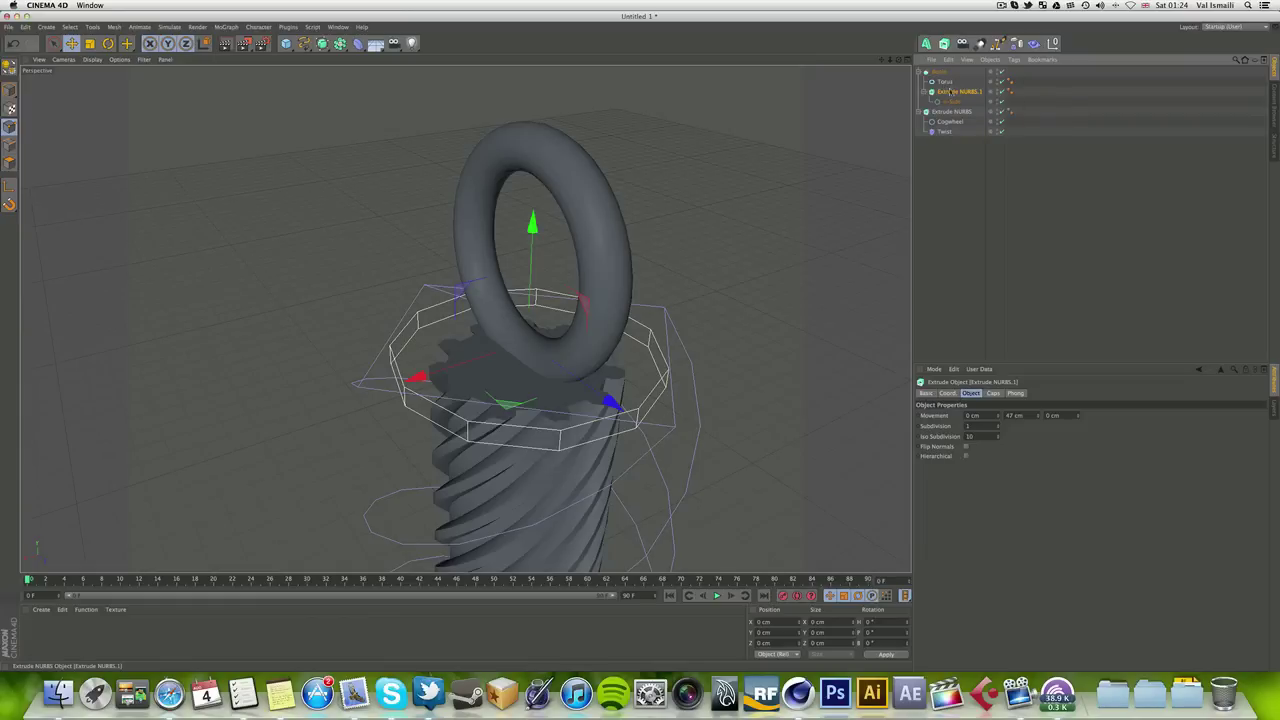
pyautogui.moveTo(944, 80); pyautogui.dragTo(800, 59)
pyautogui.keyDown('alt'); pyautogui.moveTo(465, 318); pyautogui.dragTo(430, 334); pyautogui.keyUp('alt')
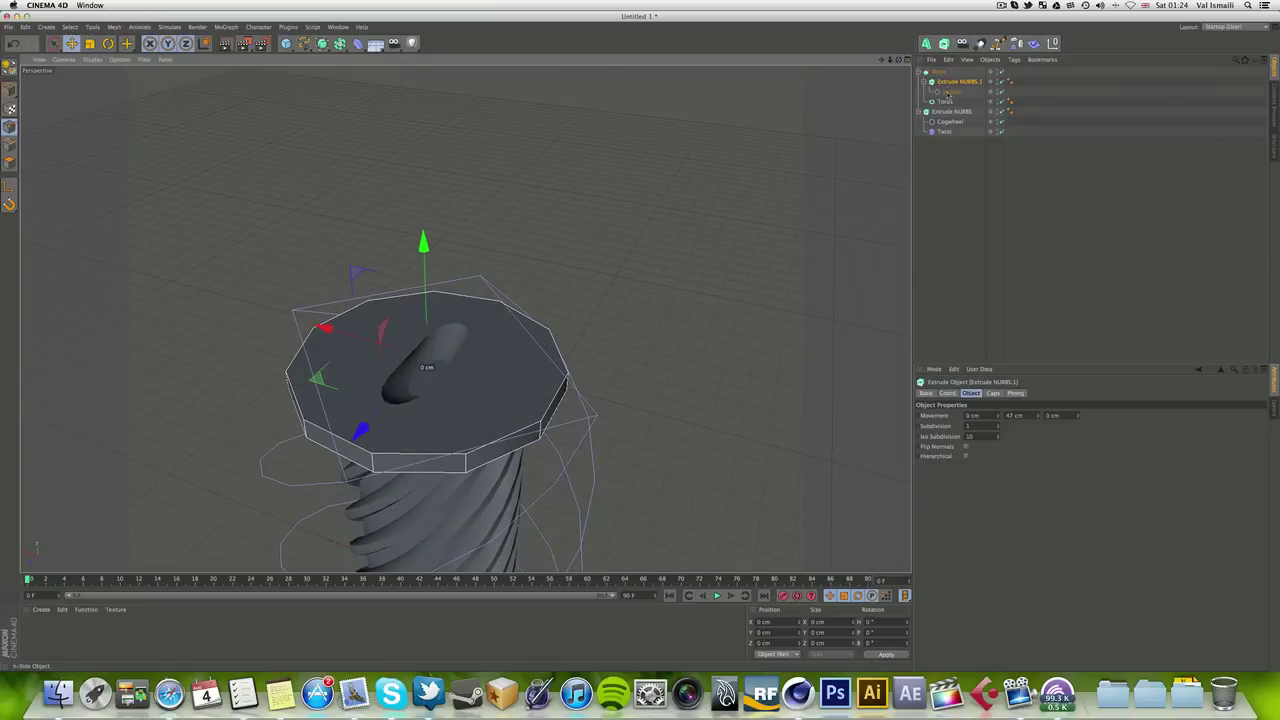
# Step: Collapse the cap's Extrude NURBS hierarchy and raise the torus slightly to make the slot in the cap shallower
pyautogui.click(950, 91)
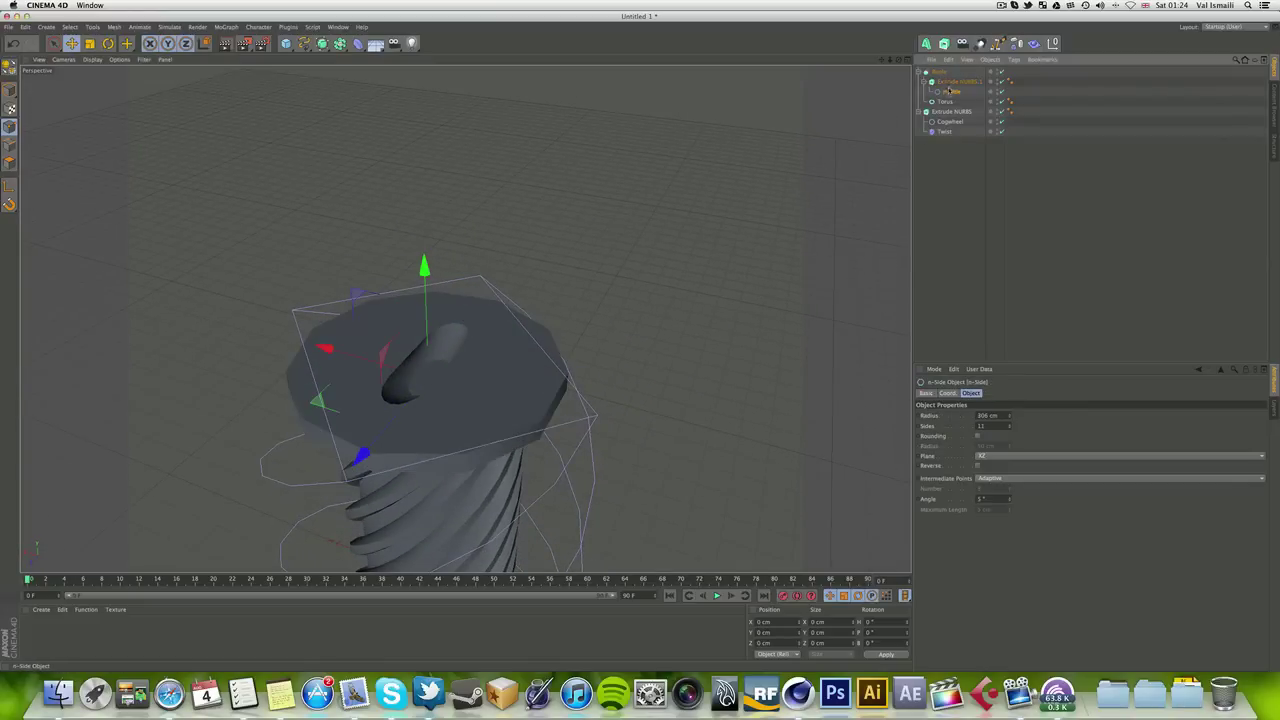
pyautogui.press('Delete')
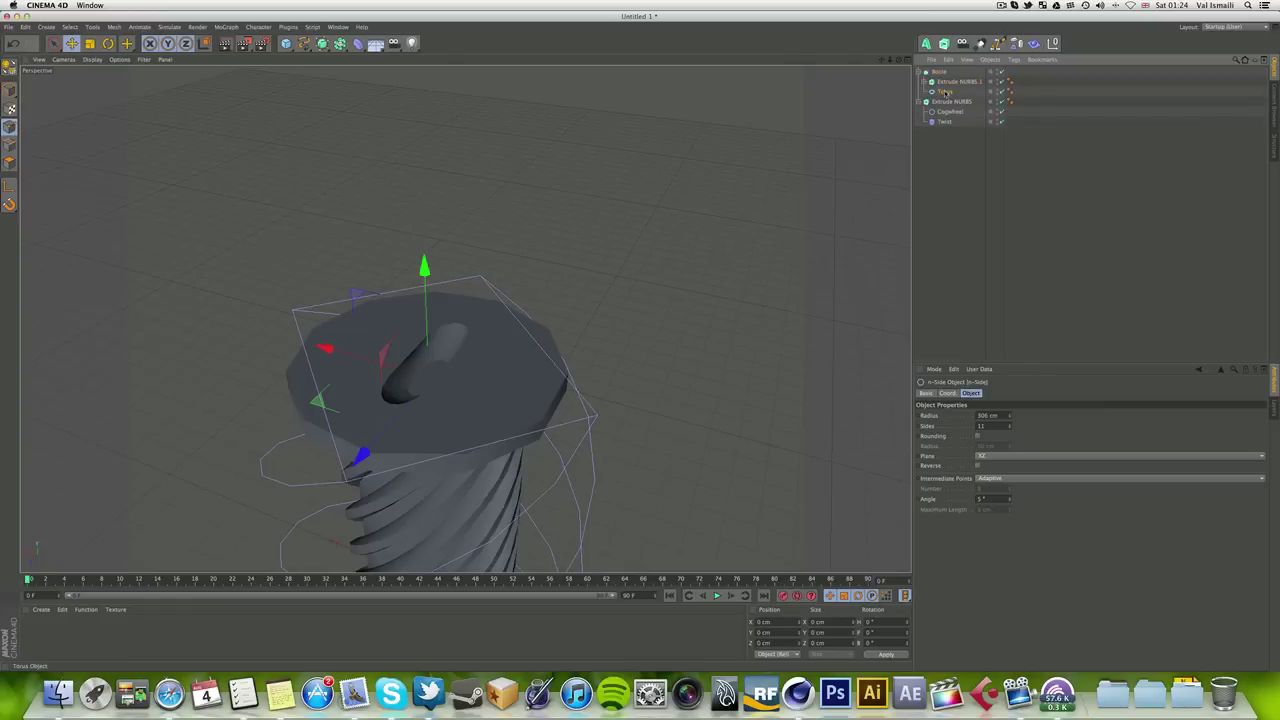
pyautogui.click(944, 91)
pyautogui.moveTo(420, 160); pyautogui.dragTo(420, 154)
# Step: Add a Cube primitive to the scene and delete it again
pyautogui.click(285, 43)
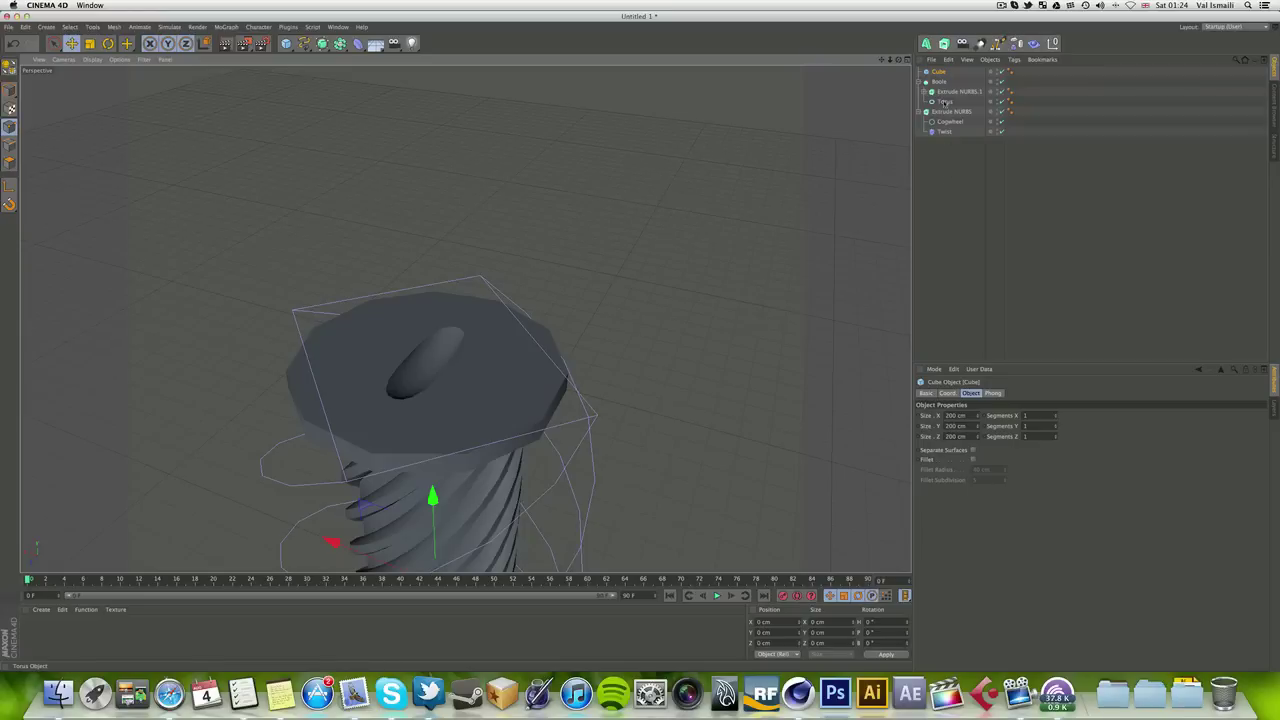
pyautogui.press('Delete')
# Step: Render the view of the slotted cap and examine the whole column from below and from the side
pyautogui.click(225, 43)
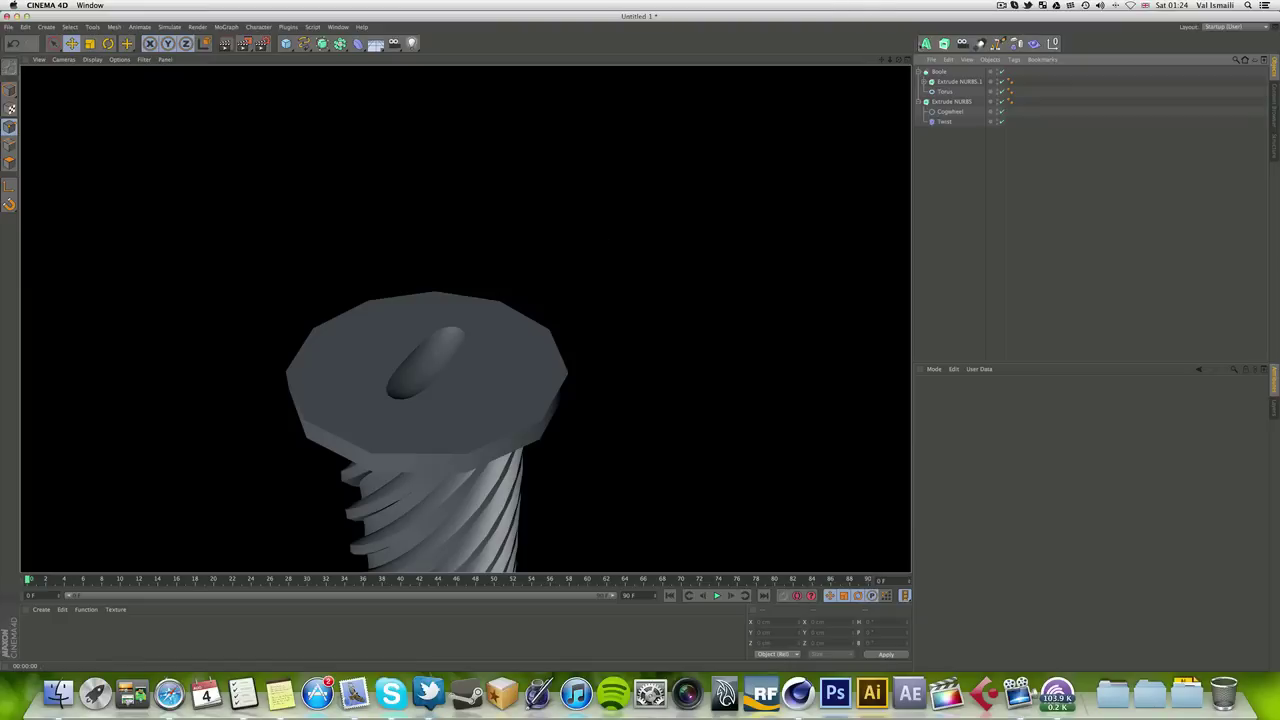
pyautogui.moveTo(899, 60); pyautogui.dragTo(899, 60)
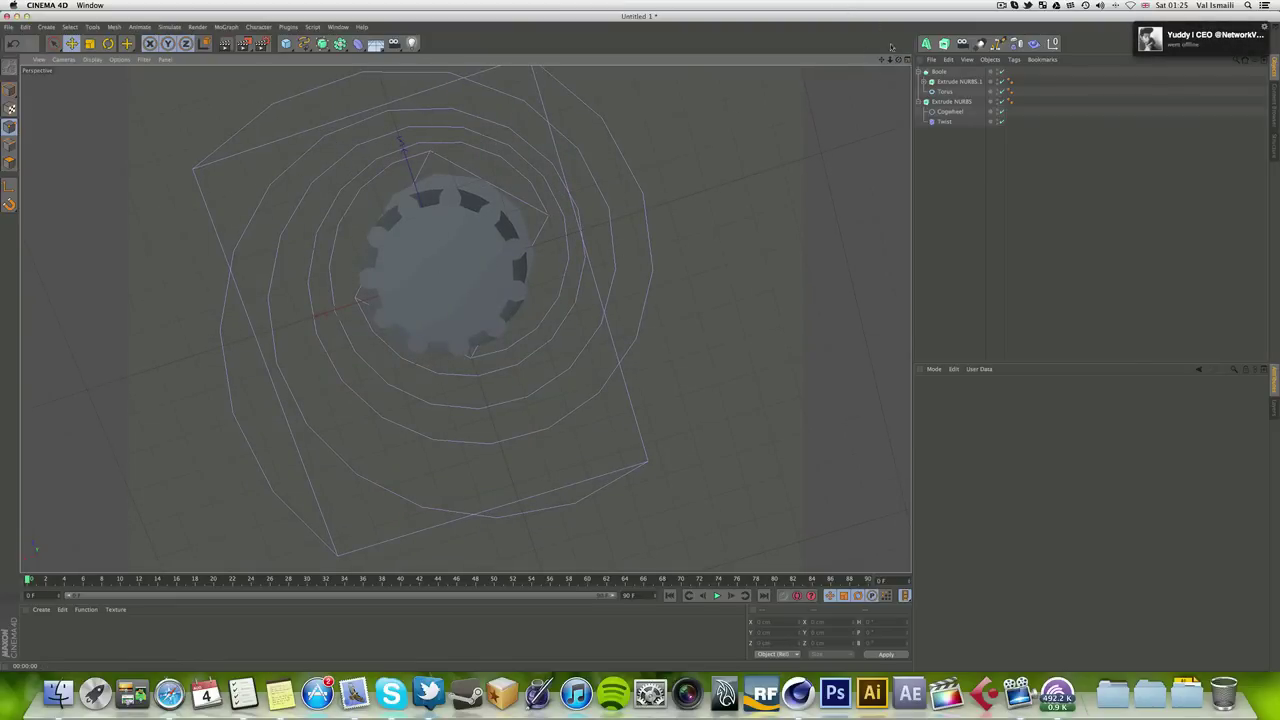
pyautogui.moveTo(899, 60); pyautogui.dragTo(899, 60)
pyautogui.keyDown('alt'); pyautogui.moveTo(465, 318); pyautogui.dragTo(465, 318); pyautogui.keyUp('alt')
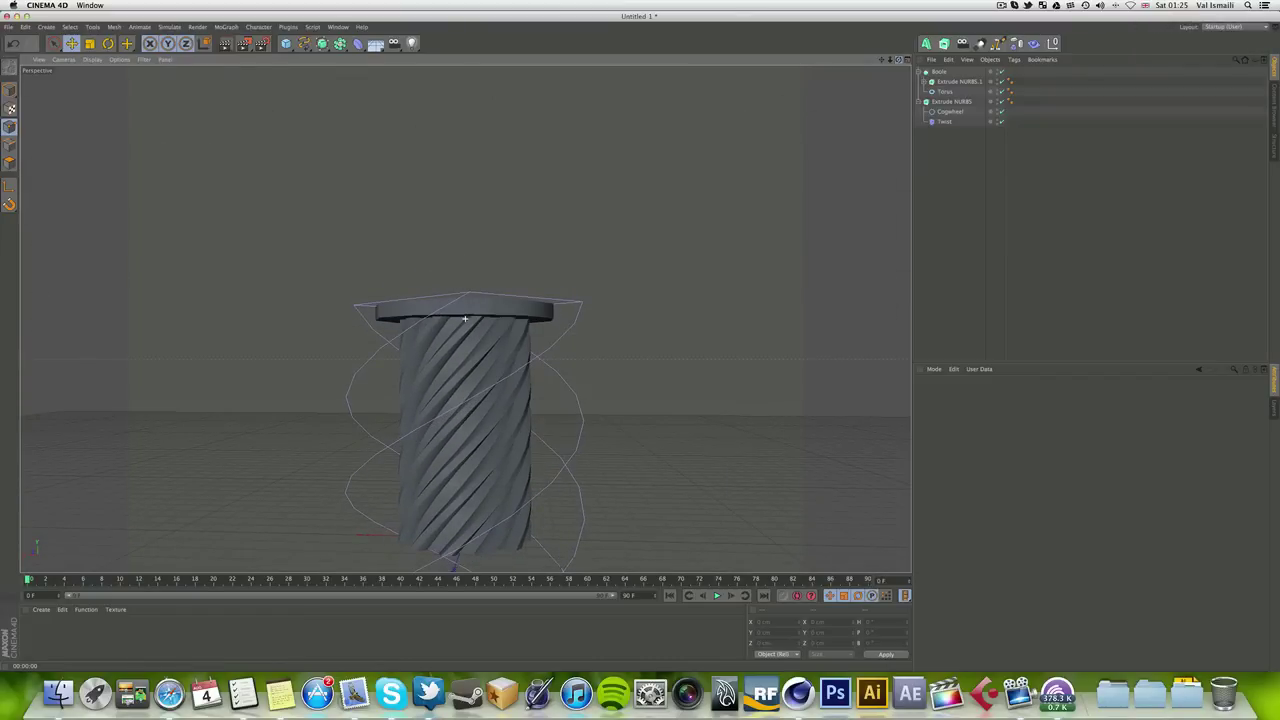
pyautogui.keyDown('alt'); pyautogui.moveTo(465, 318); pyautogui.dragTo(465, 318); pyautogui.keyUp('alt')
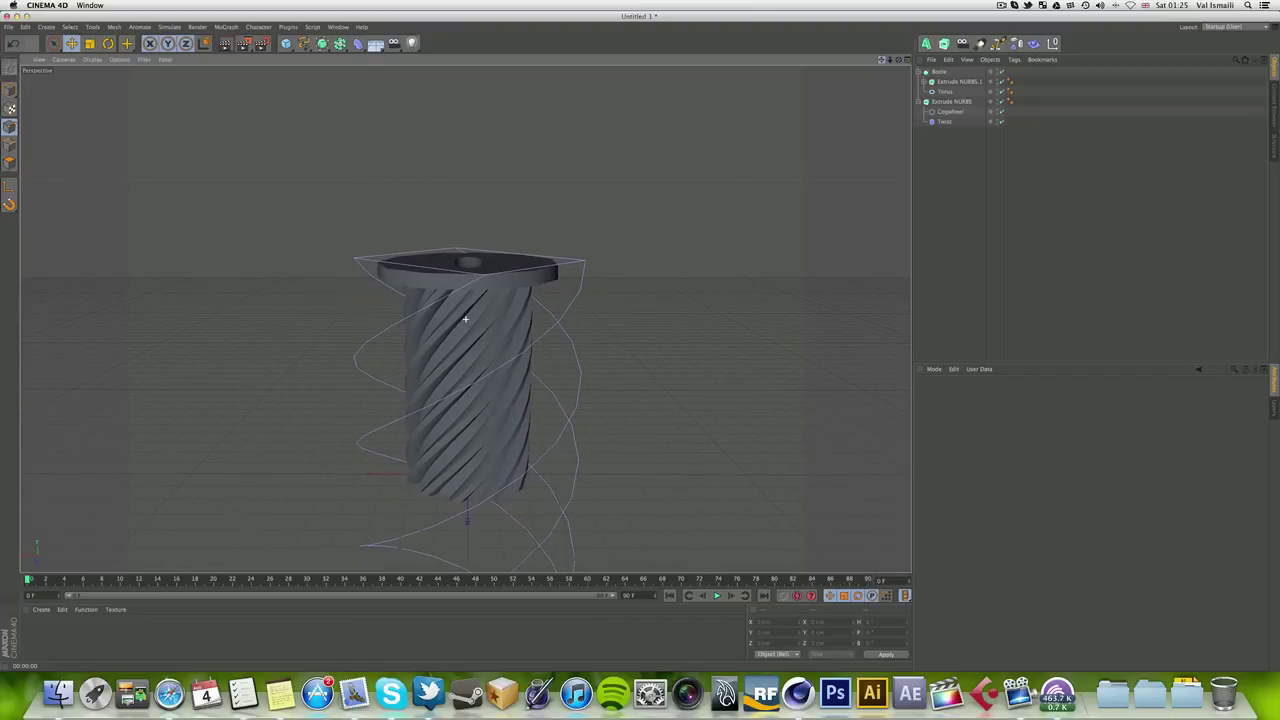